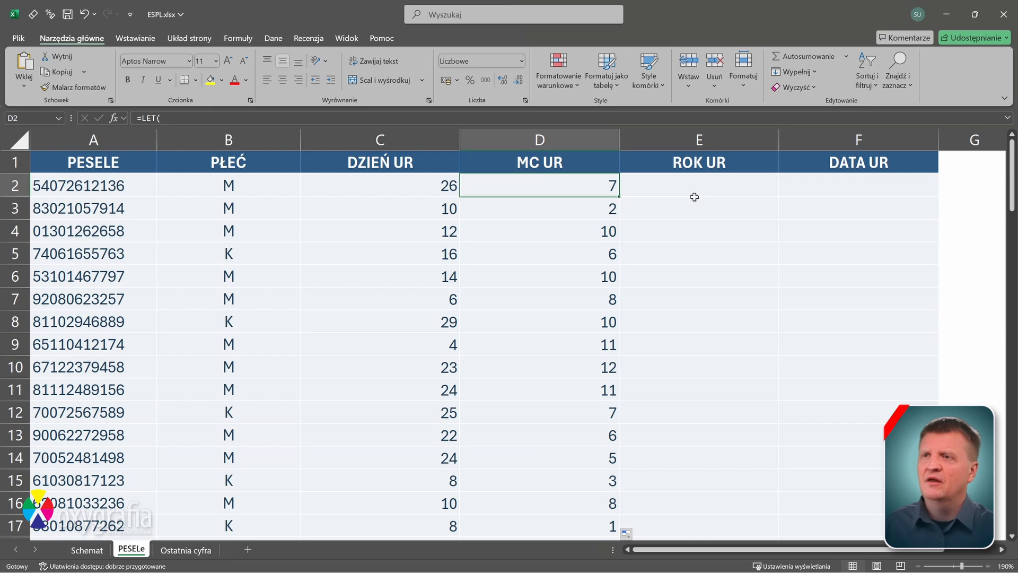
# - Copy the whole LET formula from D2 and insert it unchanged into E2, keeping it open for editing
pyautogui.doubleClick(598, 186)
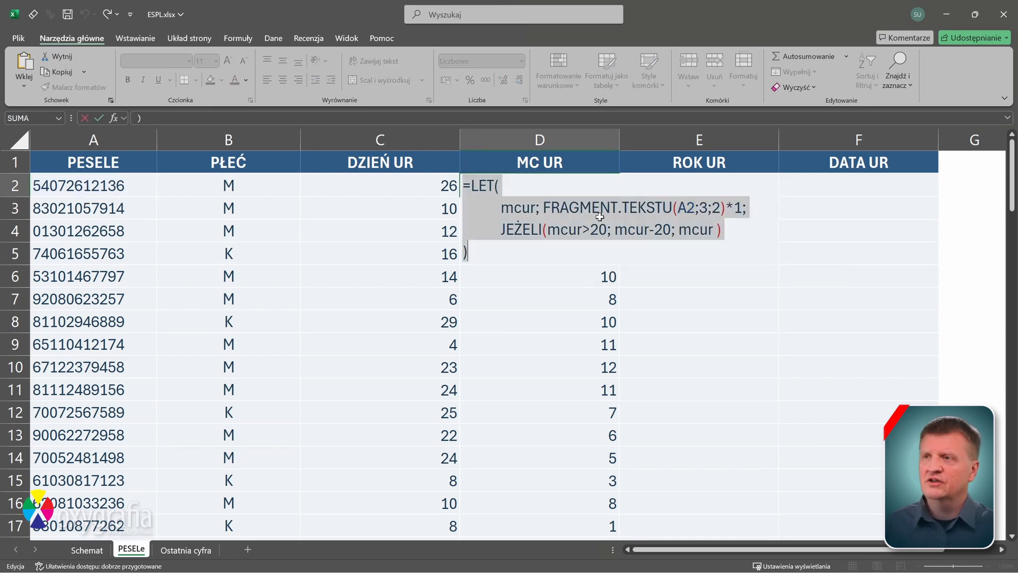
pyautogui.hotkey('ctrl', 'Return')
pyautogui.click(702, 194)
pyautogui.press('F2')
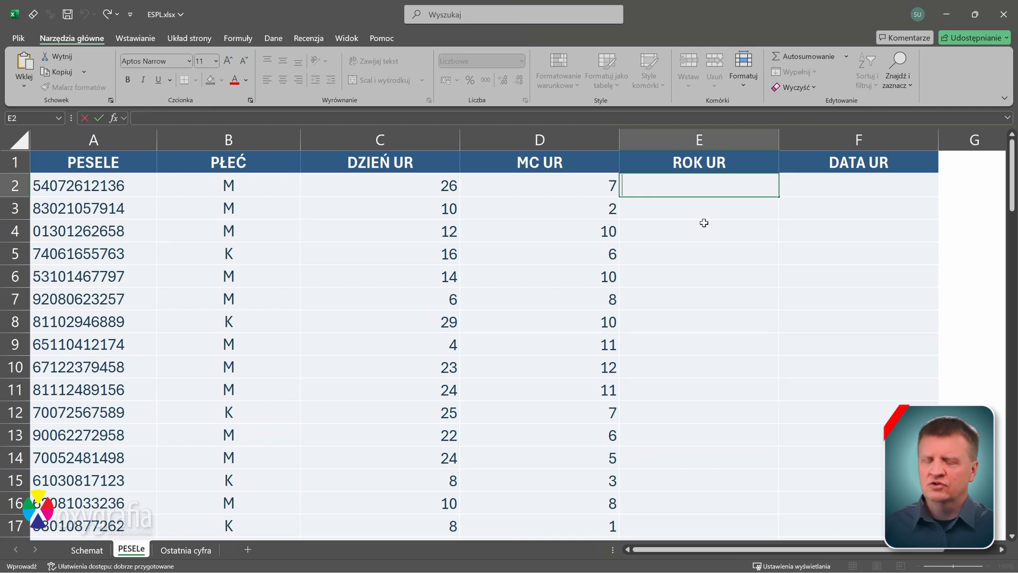
pyautogui.write('=LET(     mcur; FRAGMENT.TEKSTU(A2;3;2)*1;     JEŻELI(mcur>20; mcur-20; mcur ) )')
# - Duplicate the mcur variable line directly beneath itself in E2's LET formula, leaving a blank line before JEŻELI
pyautogui.moveTo(661, 207); pyautogui.dragTo(907, 207)
pyautogui.hotkey('ctrl', 'c')
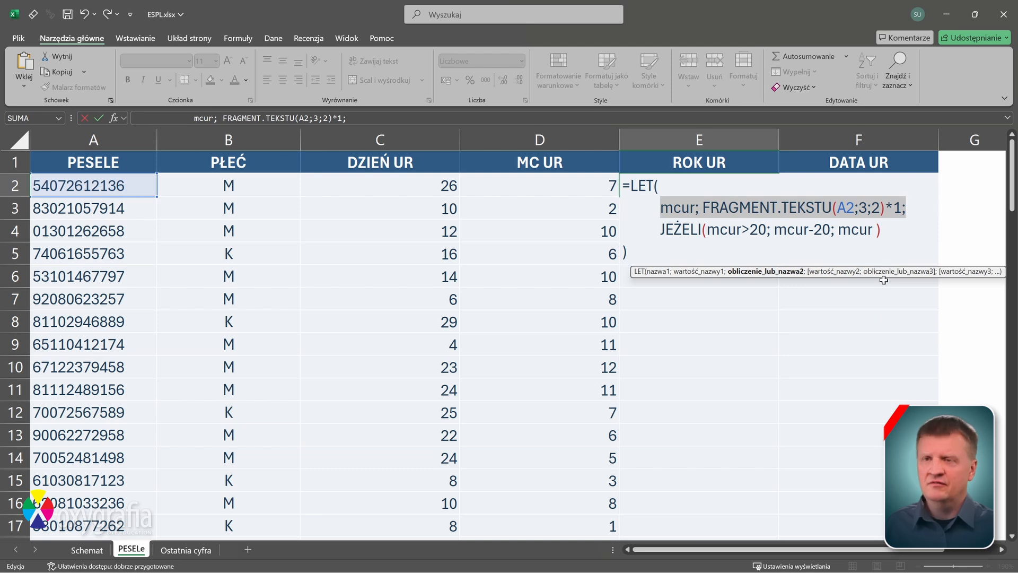
pyautogui.click(908, 208)
pyautogui.hotkey('alt', 'Return')
pyautogui.hotkey('alt', 'Return')
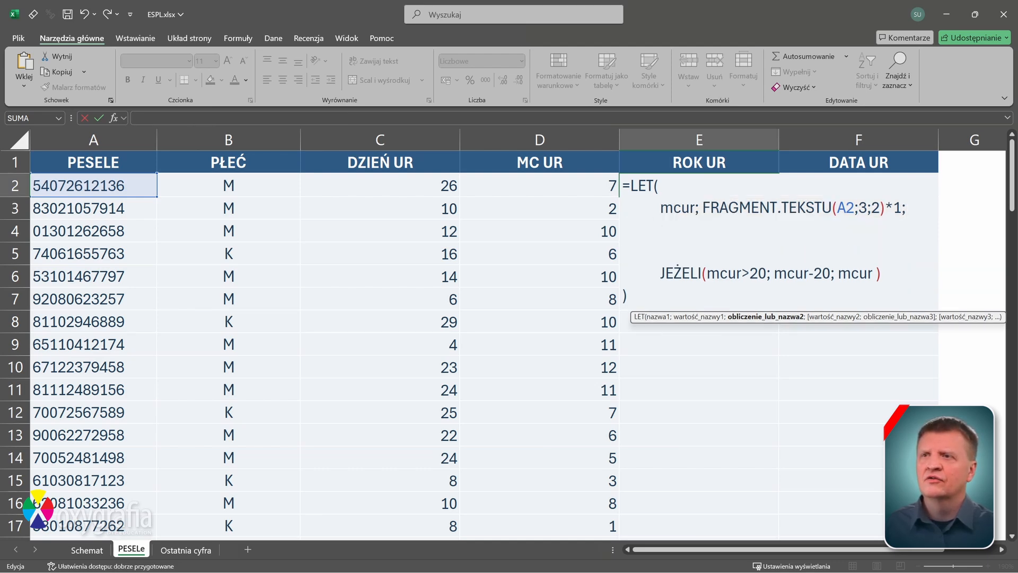
pyautogui.hotkey('ctrl', 'v')
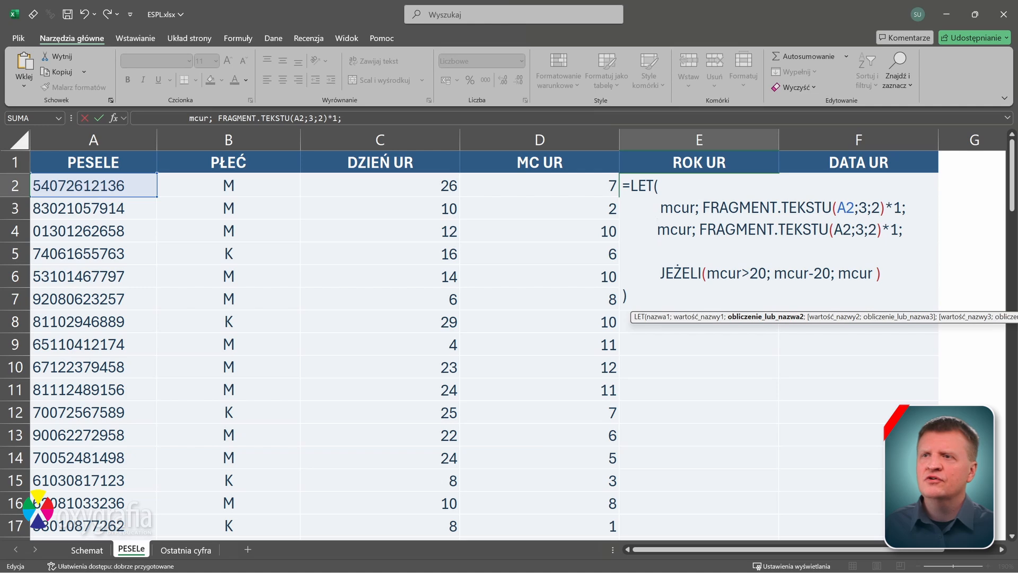
# - Rename the duplicated variable to rur and space its line so it aligns with the mcur line above
pyautogui.press('Delete')
pyautogui.press('Delete')
pyautogui.press('Delete')
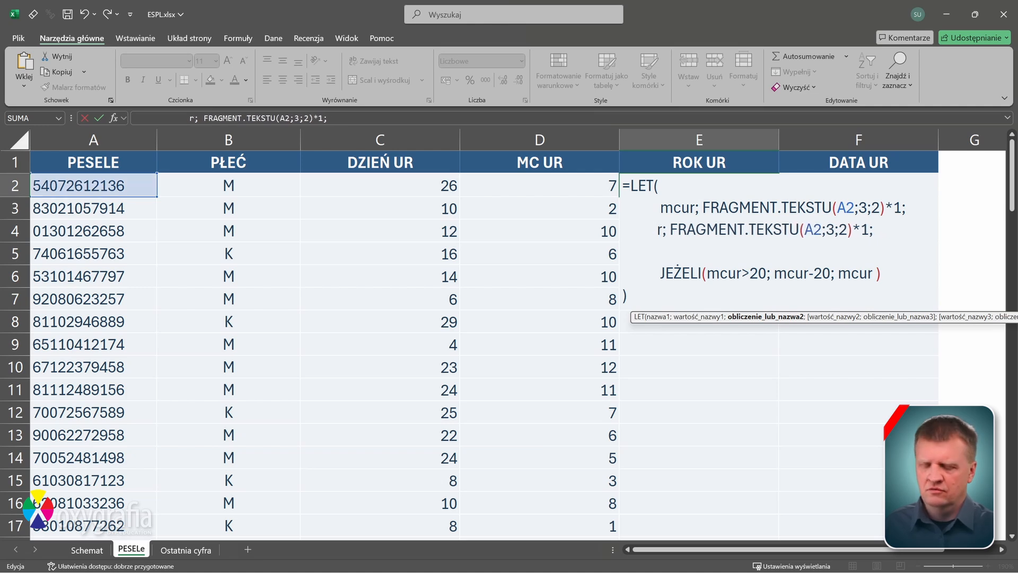
pyautogui.write('ru')
pyautogui.press('Left')
pyautogui.press('Left')
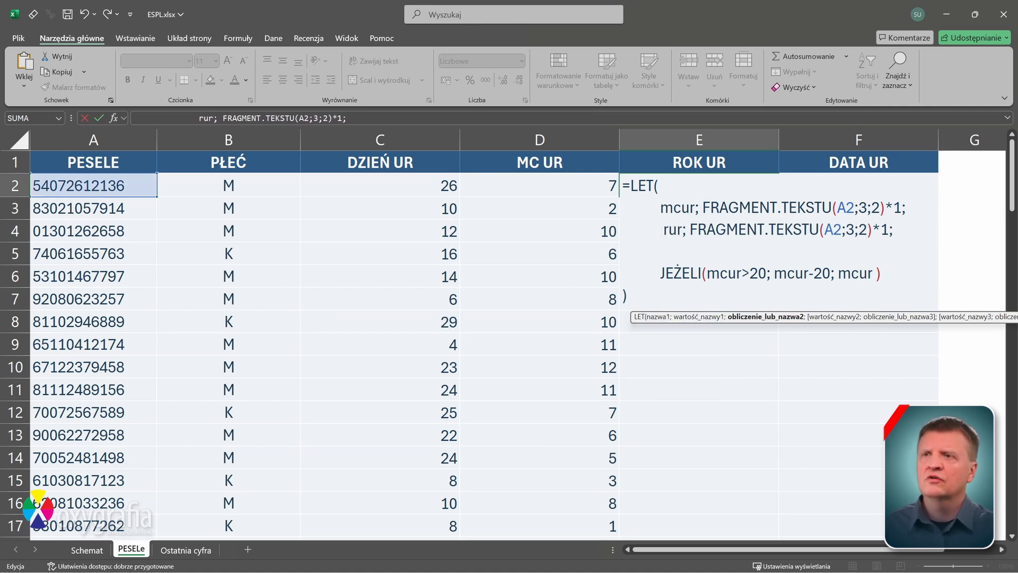
pyautogui.press('Right')
pyautogui.press('Right')
pyautogui.press('Right')
pyautogui.press('Right')
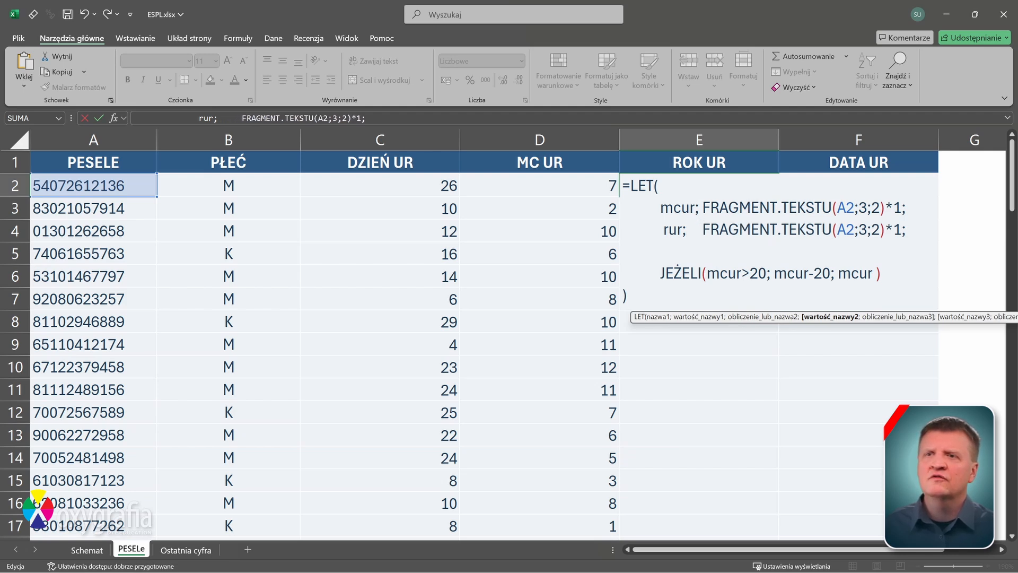
# - Set the start position in rur's FRAGMENT.TEKSTU to 1, keeping the length of 2 characters
pyautogui.doubleClick(862, 230)
pyautogui.write('1')
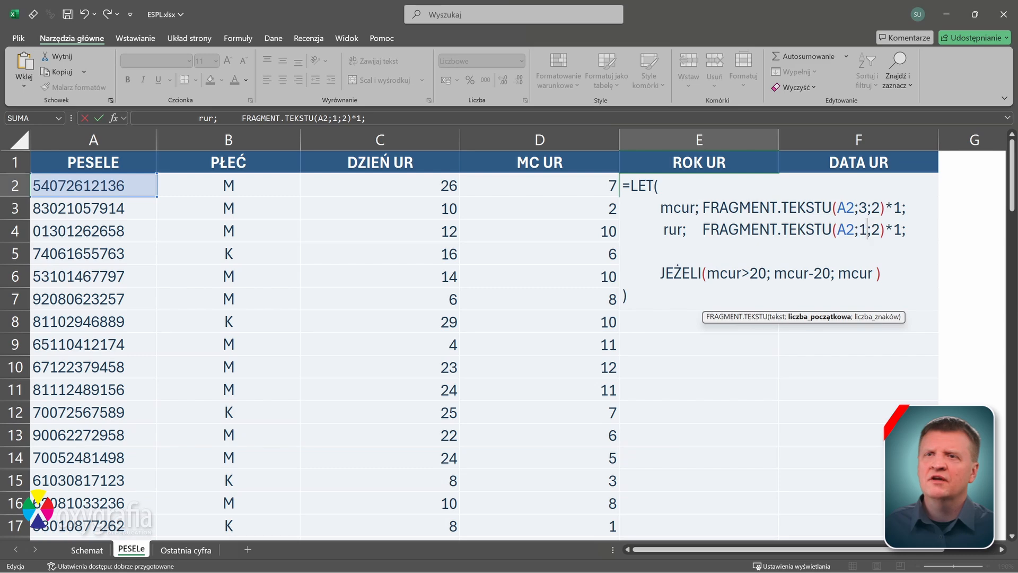
pyautogui.hotkey('shift', 'Left')
pyautogui.press('Right')
pyautogui.press('Right')
pyautogui.hotkey('shift', 'Right')
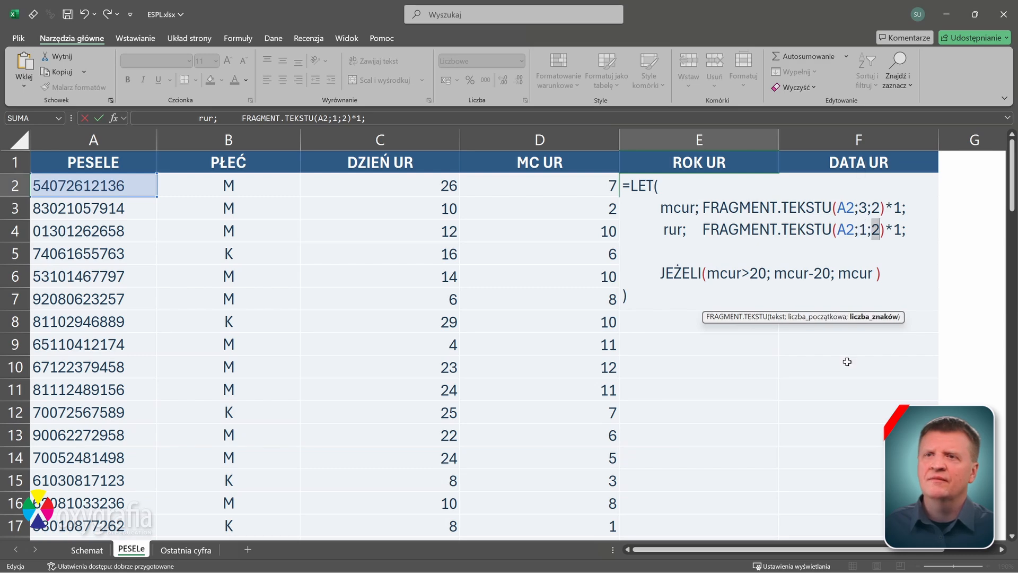
# - Clear both result arguments of the JEŻELI function in E2 and enter rur+2000 as the value if true
pyautogui.moveTo(774, 273); pyautogui.dragTo(821, 273)
pyautogui.press('Delete')
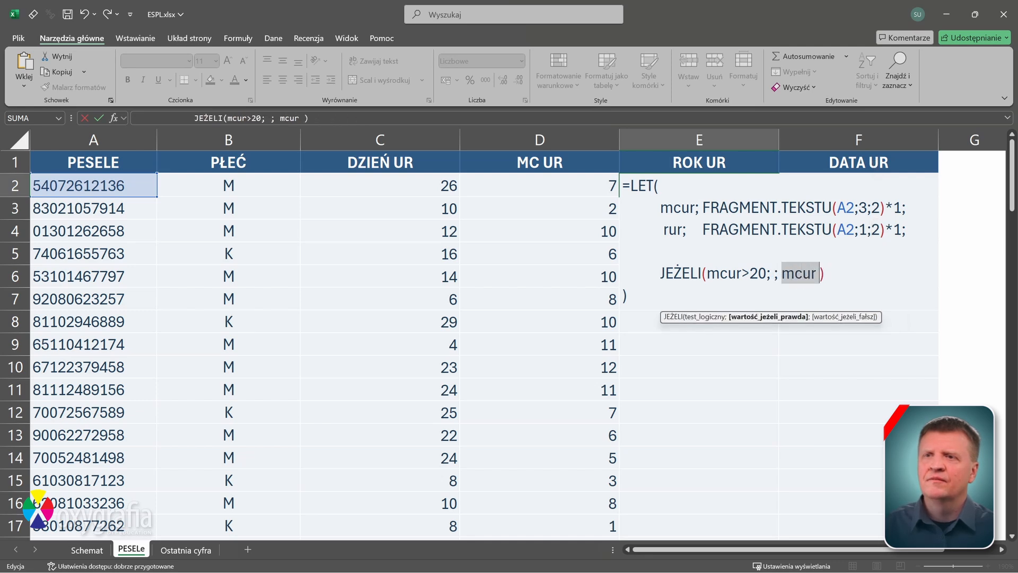
pyautogui.press('Delete')
pyautogui.click(770, 273)
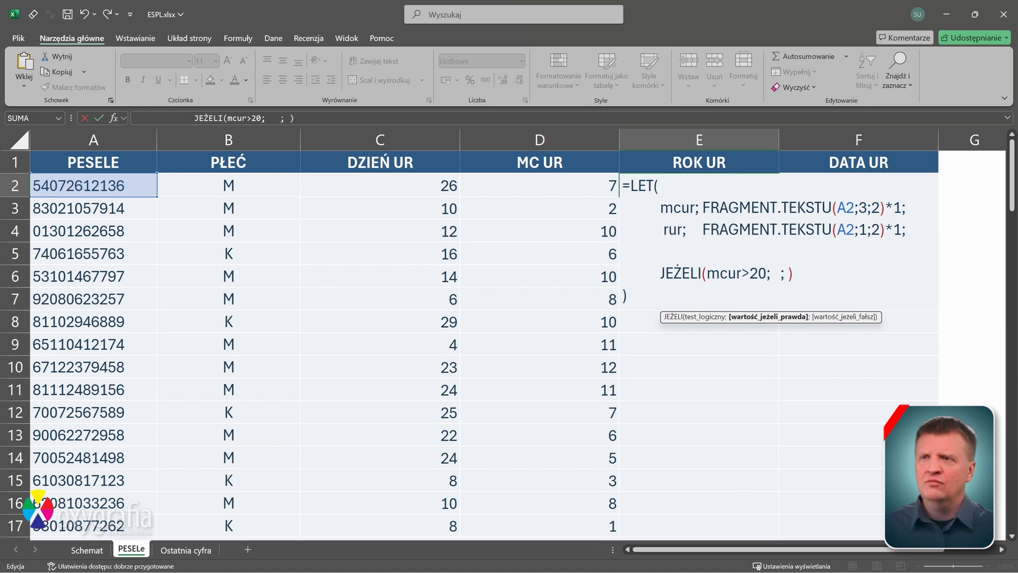
pyautogui.write('rur')
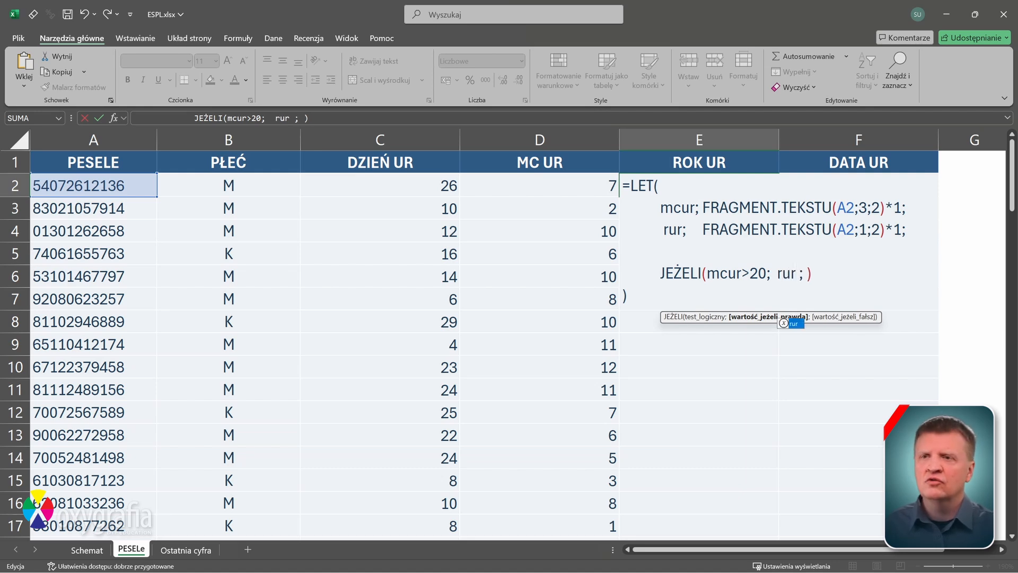
pyautogui.write('+2000')
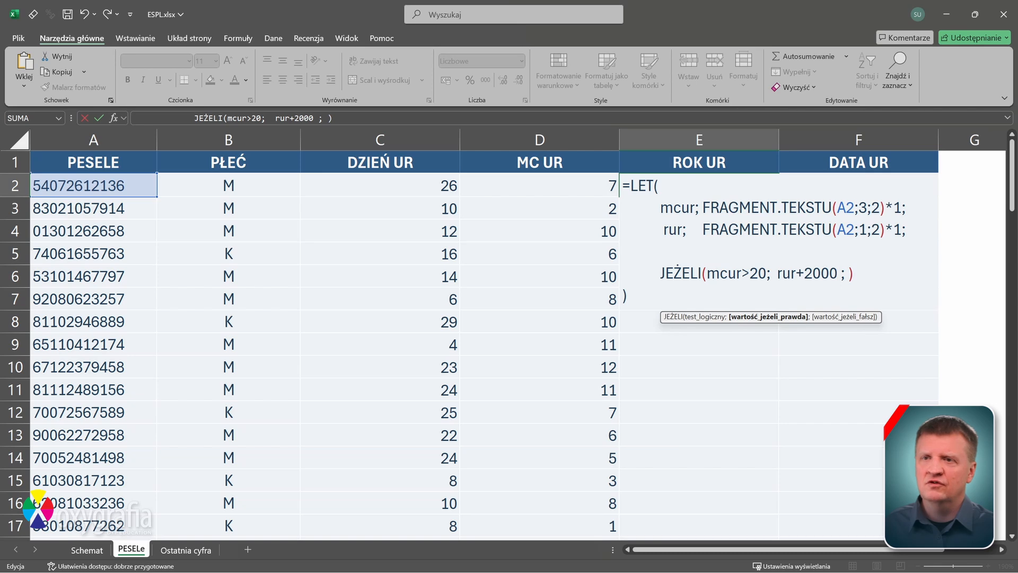
# - Enter rur+1900 as JEŻELI's value if false and commit the formula in E2
pyautogui.press('Right')
pyautogui.press('Right')
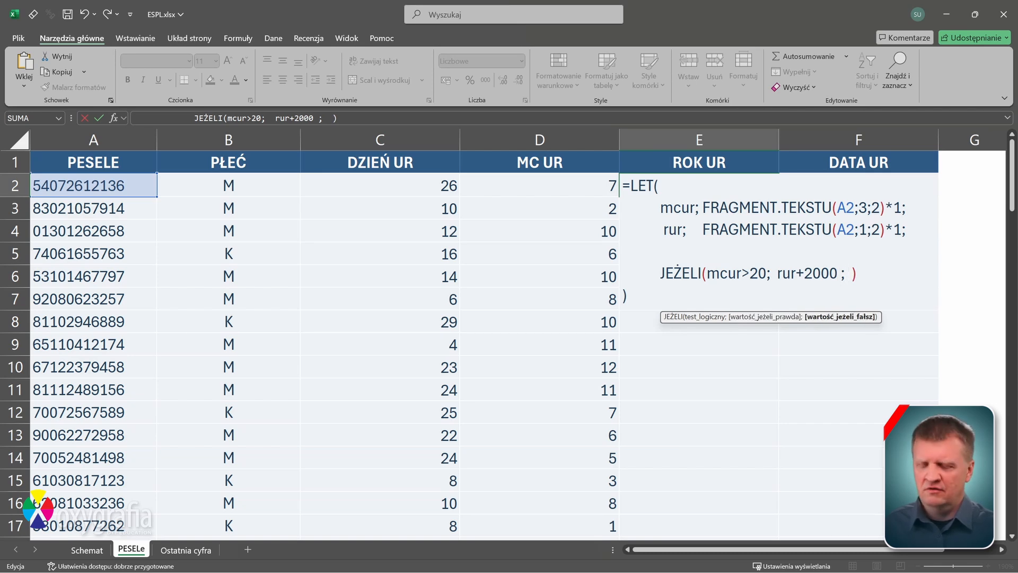
pyautogui.write('rur')
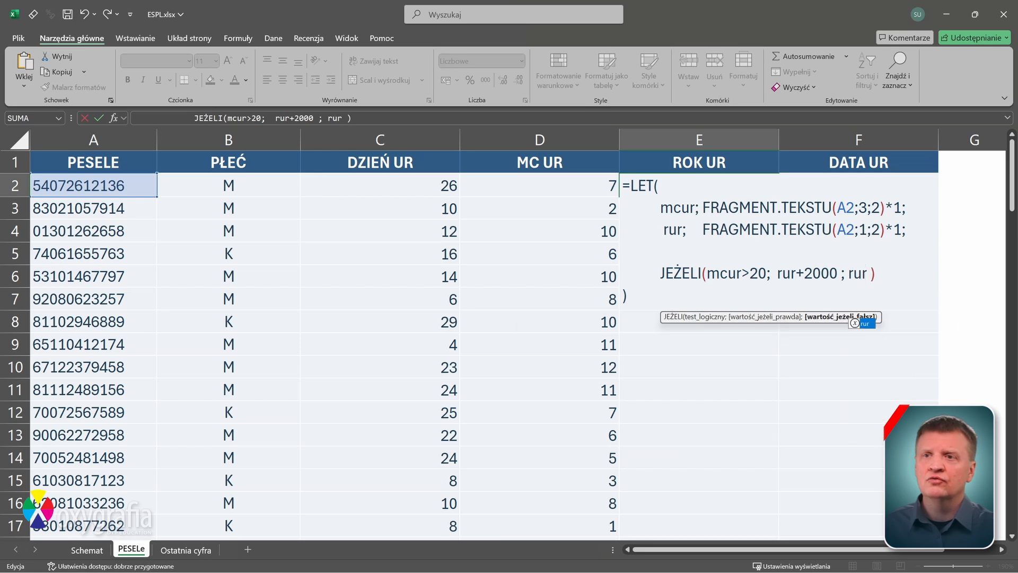
pyautogui.write('+')
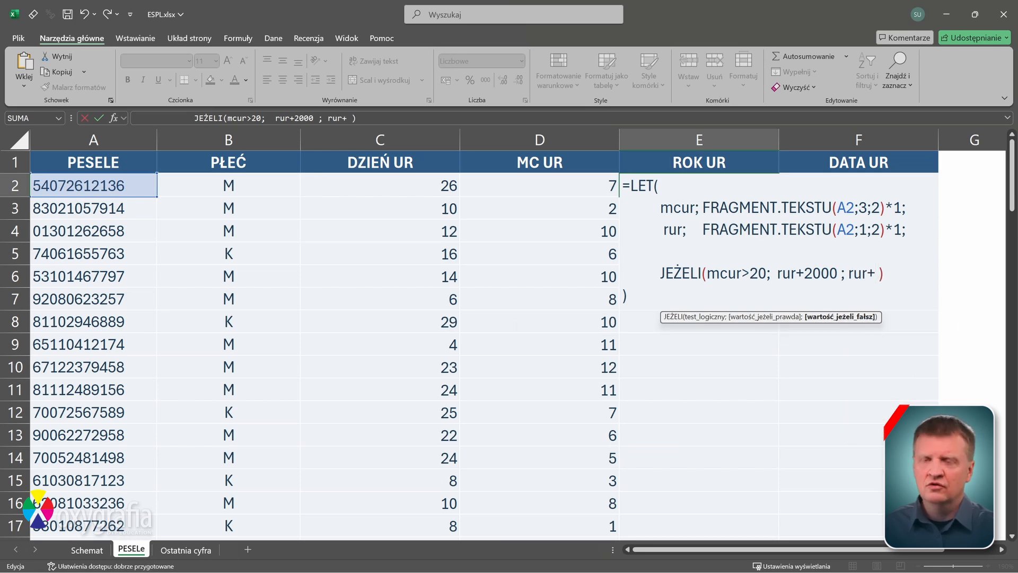
pyautogui.write('1900')
pyautogui.press('Return')
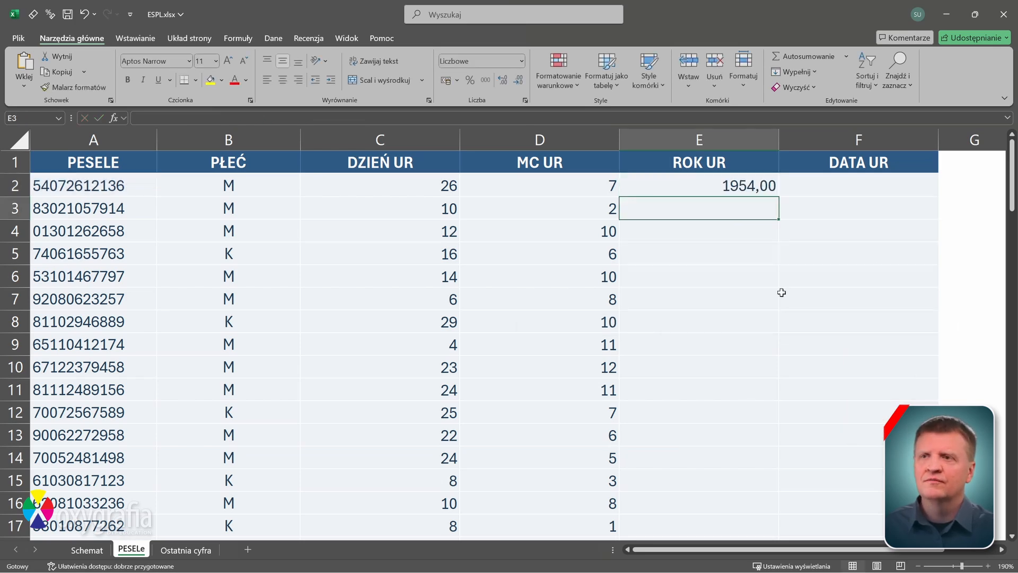
# - Remove the two decimal places from the birth year in E2 and fill the formula down the ROK UR column
pyautogui.press('Up')
pyautogui.click(518, 81)
pyautogui.click(519, 81)
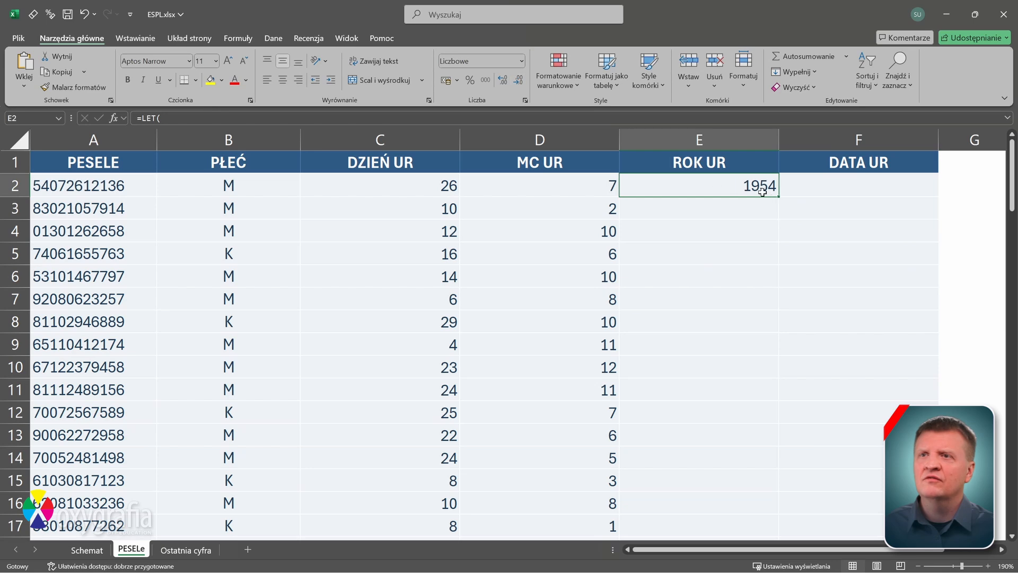
pyautogui.doubleClick(777, 196)
pyautogui.click(798, 208)
pyautogui.scroll(-1, 802, 296)
pyautogui.scroll(-3, 802, 296)
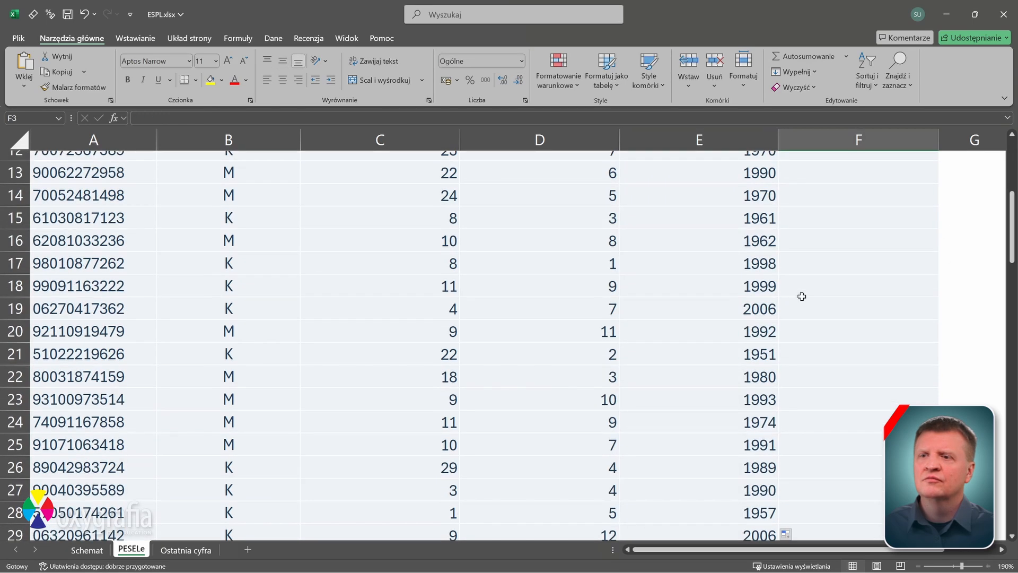
pyautogui.scroll(4, 801, 294)
pyautogui.press('Up')
pyautogui.press('Left')
# - Enter =DATA(E2;D2;C2) in F2 to build the birth date from the year, month and day columns
pyautogui.click(877, 191)
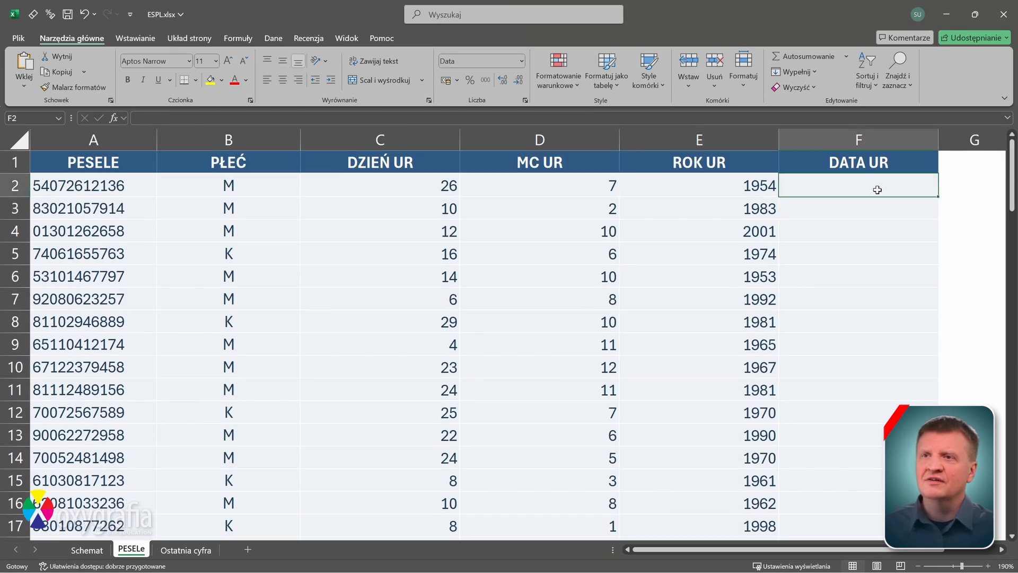
pyautogui.write('=da')
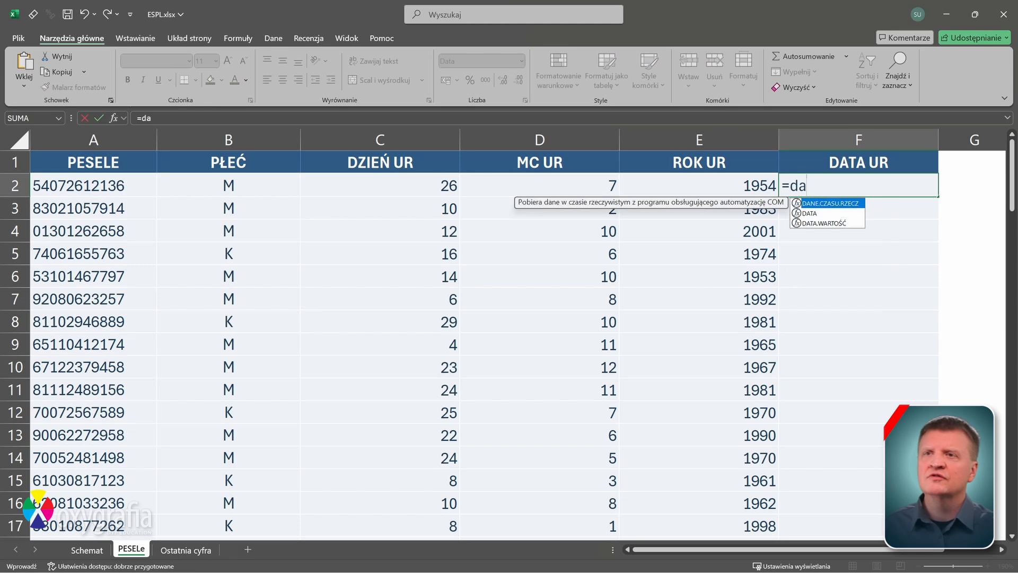
pyautogui.press('Tab')
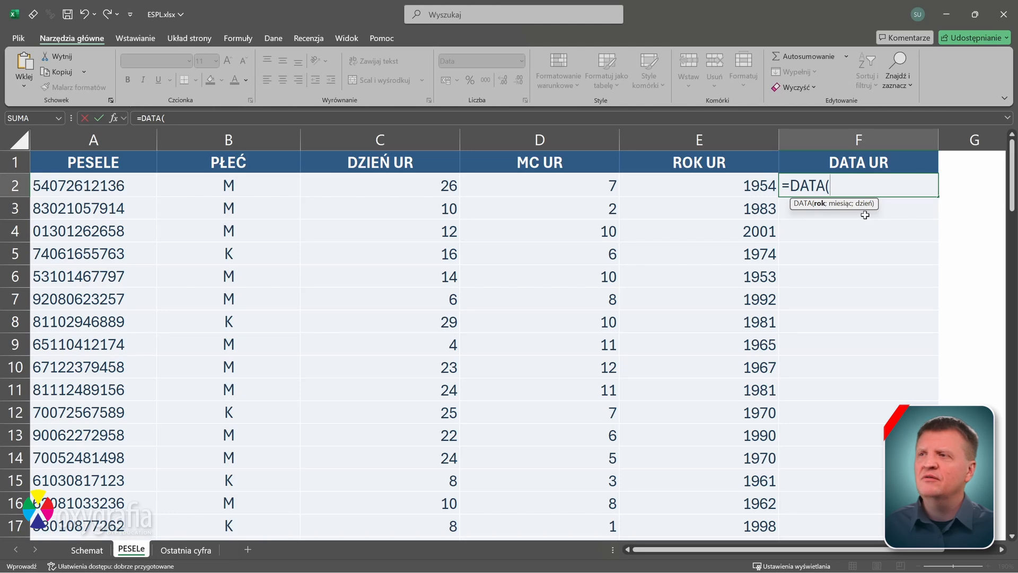
pyautogui.click(759, 186)
pyautogui.write(';')
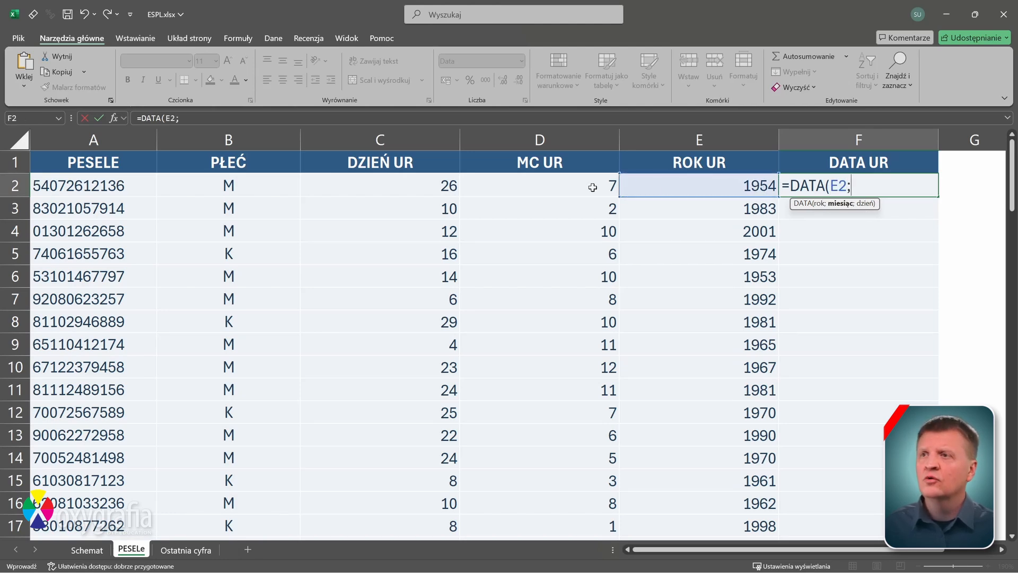
pyautogui.click(590, 189)
pyautogui.write(';')
pyautogui.click(417, 192)
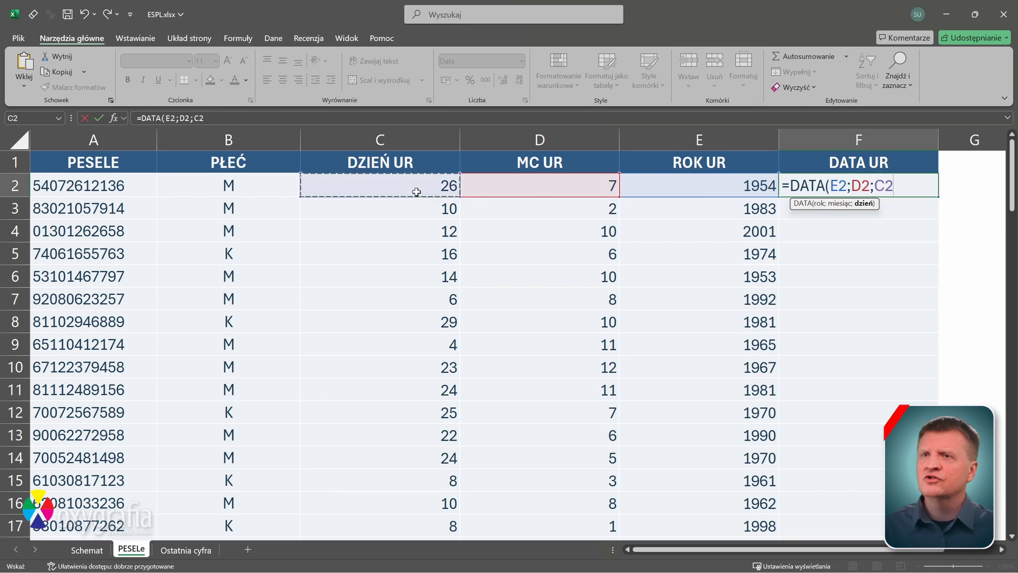
pyautogui.write(')')
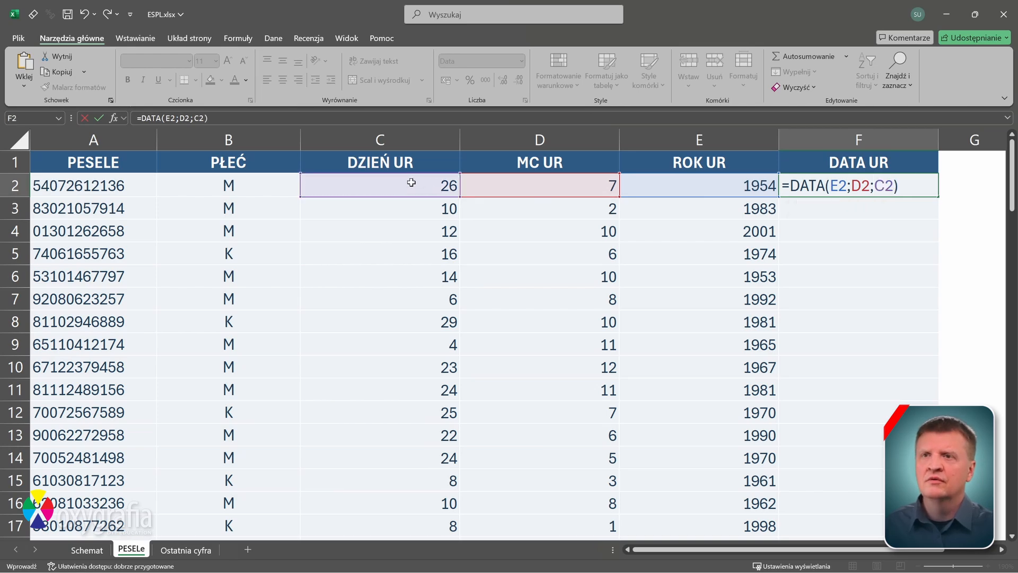
pyautogui.press('Return')
pyautogui.click(854, 188)
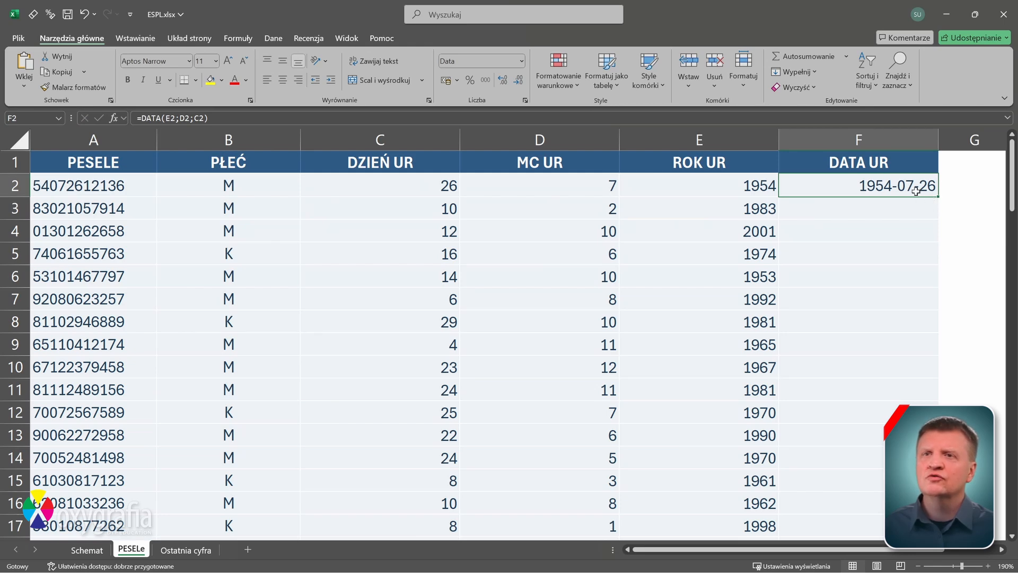
# - Apply the 2012-03-14 date format to F2 and fill its formula down the DATA UR column
pyautogui.hotkey('ctrl', '1')
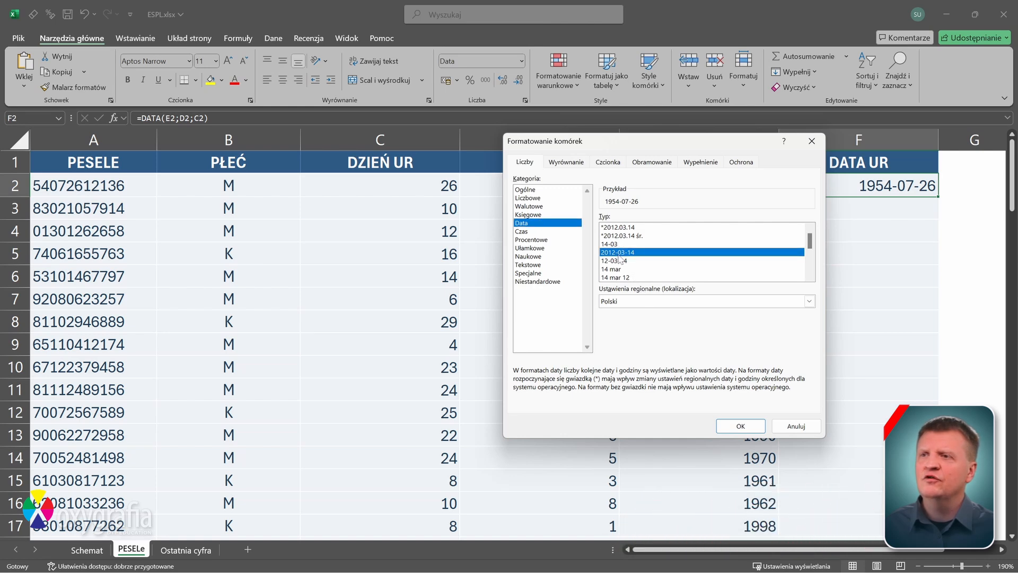
pyautogui.click(740, 425)
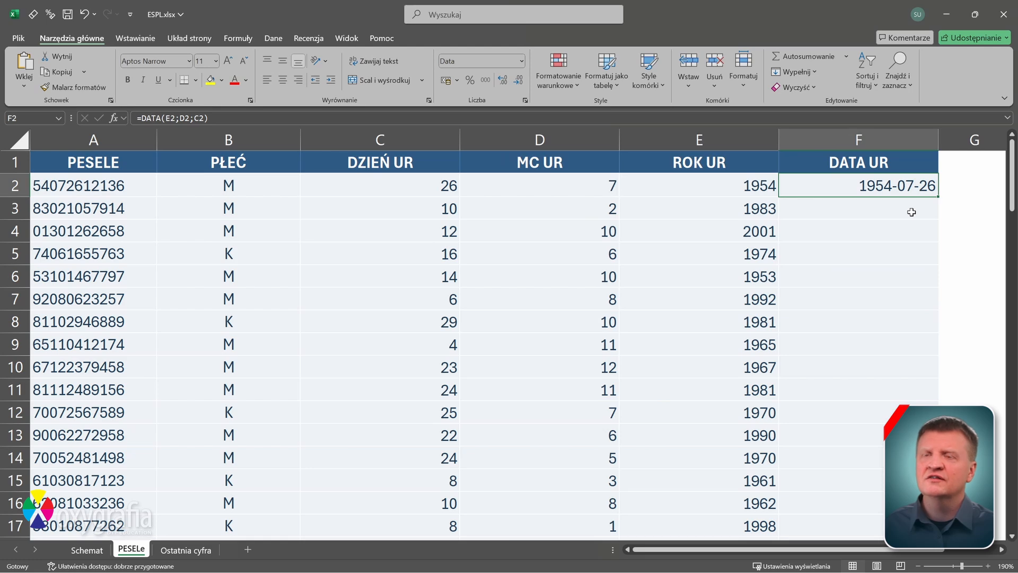
pyautogui.doubleClick(937, 196)
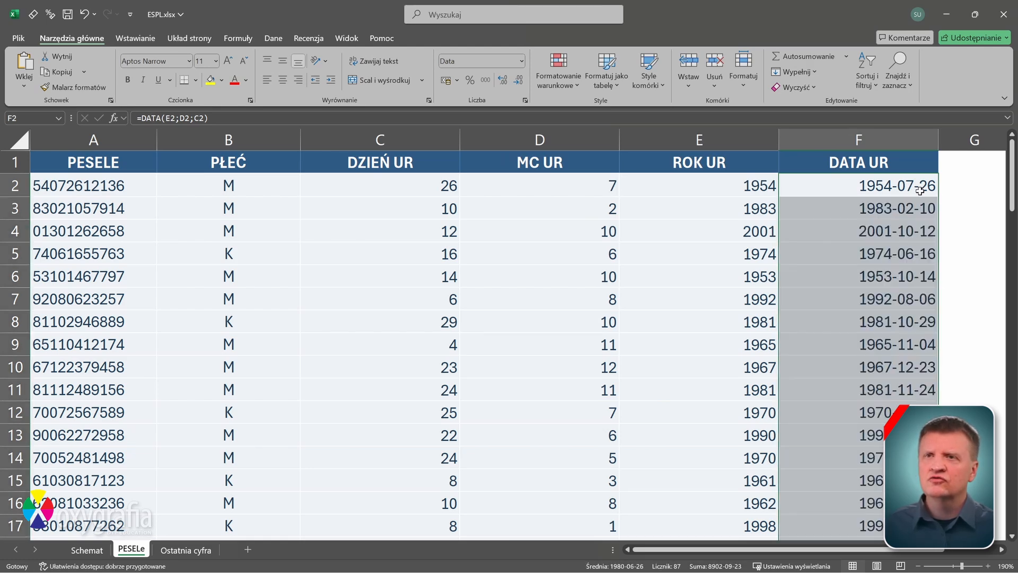
# - Clear the filled birth dates from the DATA UR column and return to F2
pyautogui.press('Delete')
pyautogui.click(901, 188)
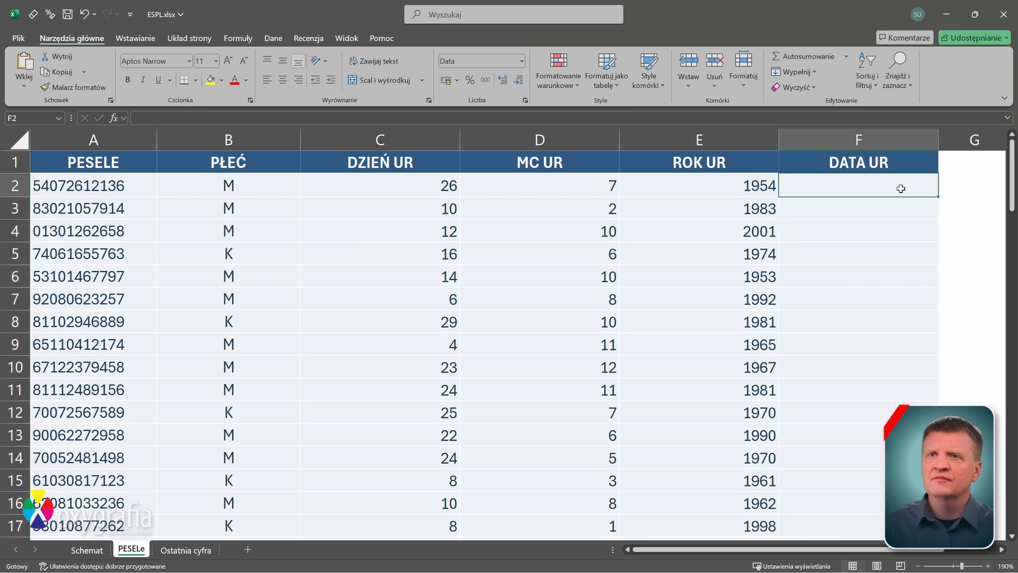
# - Copy the entire LET formula from E2 and enter it unchanged in F2
pyautogui.doubleClick(747, 186)
pyautogui.hotkey('ctrl', 'End')
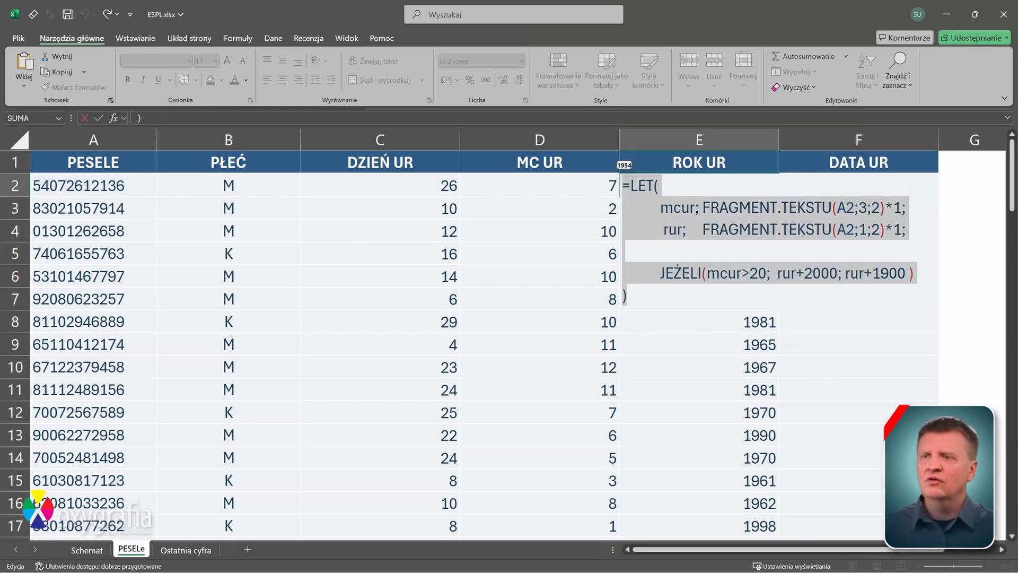
pyautogui.hotkey('ctrl', 'c')
pyautogui.press('Escape')
pyautogui.click(829, 183)
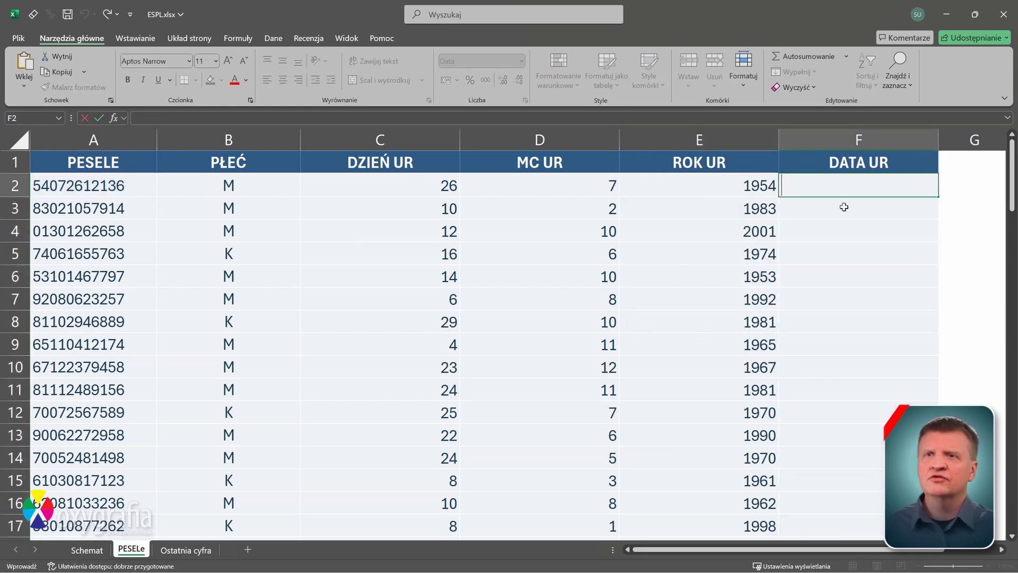
pyautogui.hotkey('ctrl', 'v')
pyautogui.press('Return')
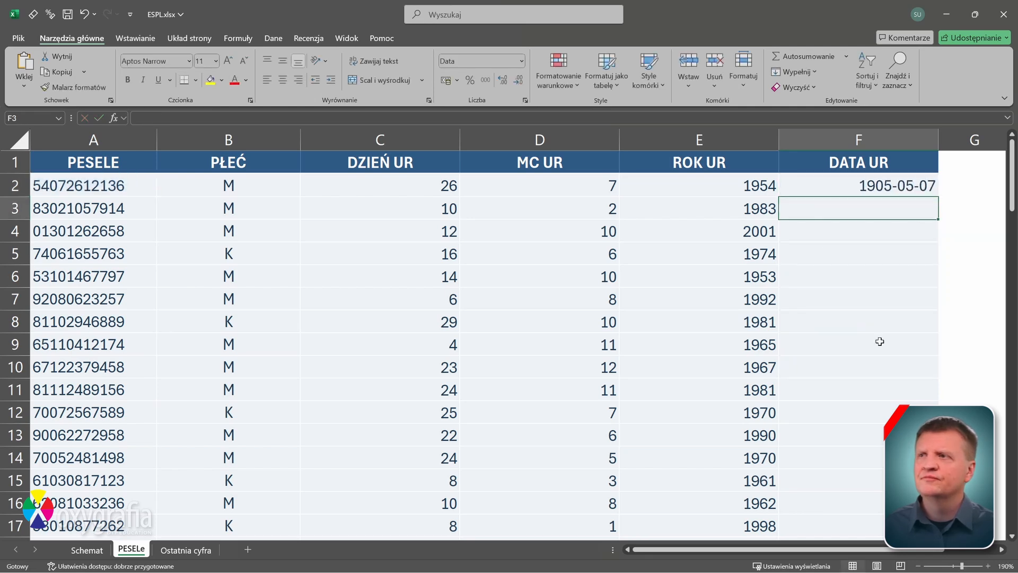
# - Copy the day extraction FRAGMENT.TEKSTU(A2;5;2)*1, without the equals sign, from the formula in C2
pyautogui.doubleClick(425, 193)
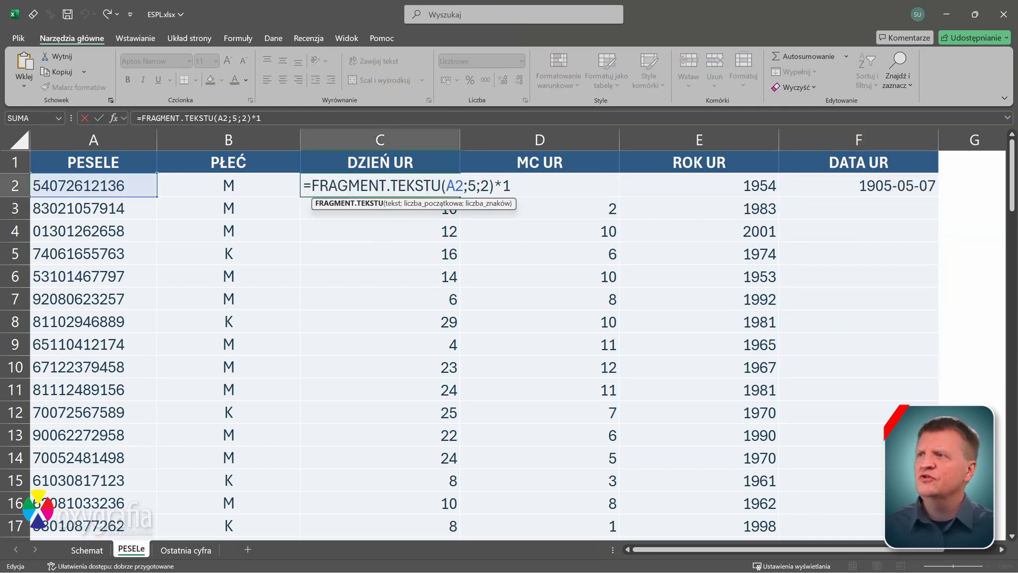
pyautogui.moveTo(311, 186); pyautogui.dragTo(510, 185)
pyautogui.hotkey('ctrl', 'c')
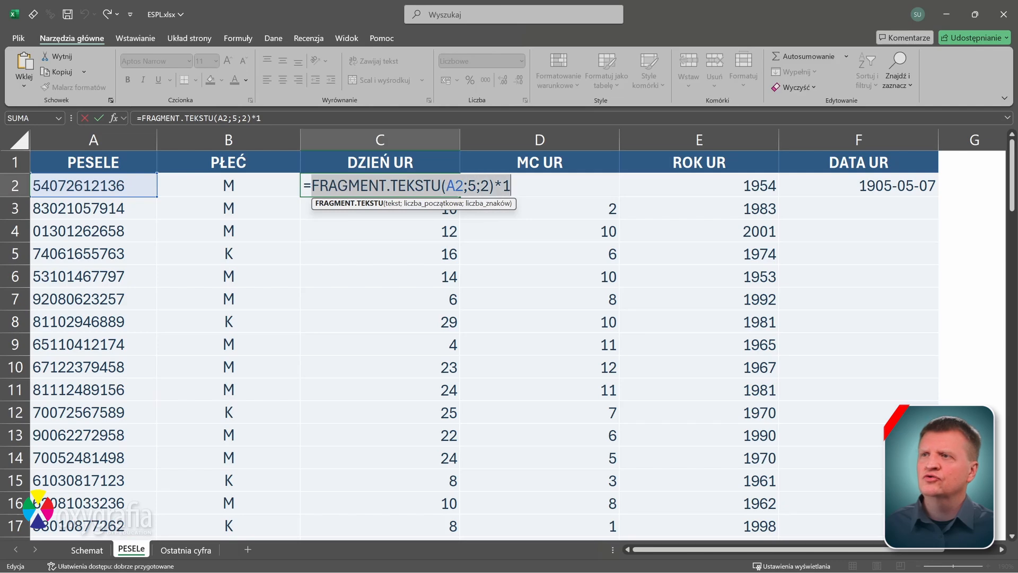
pyautogui.press('Escape')
# - Add a dur variable with the copied expression FRAGMENT.TEKSTU(A2;5;2)*1 as the first line inside the LET formula in F2
pyautogui.doubleClick(825, 188)
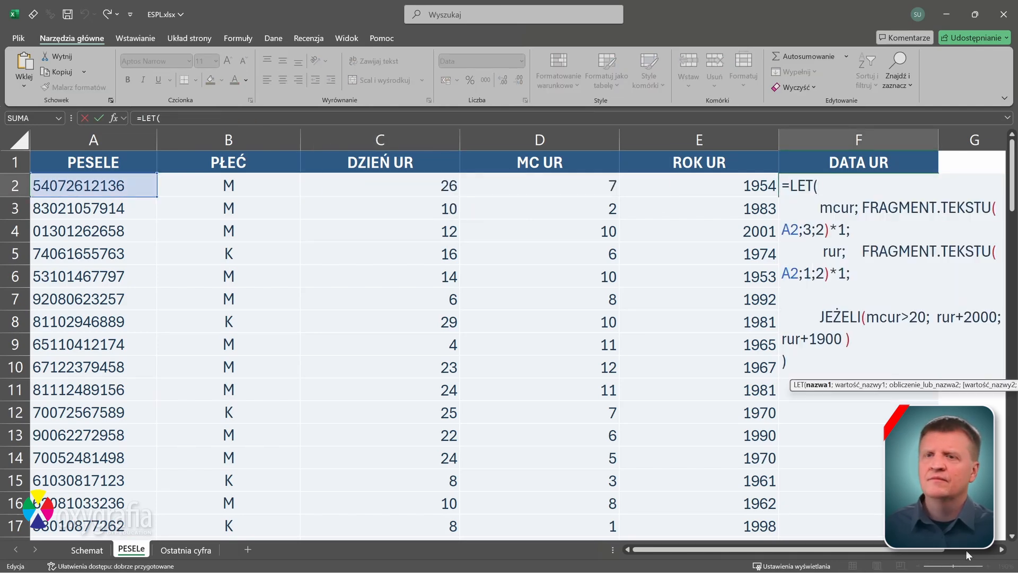
pyautogui.doubleClick(1000, 552)
pyautogui.click(1001, 551)
pyautogui.hotkey('alt', 'Return')
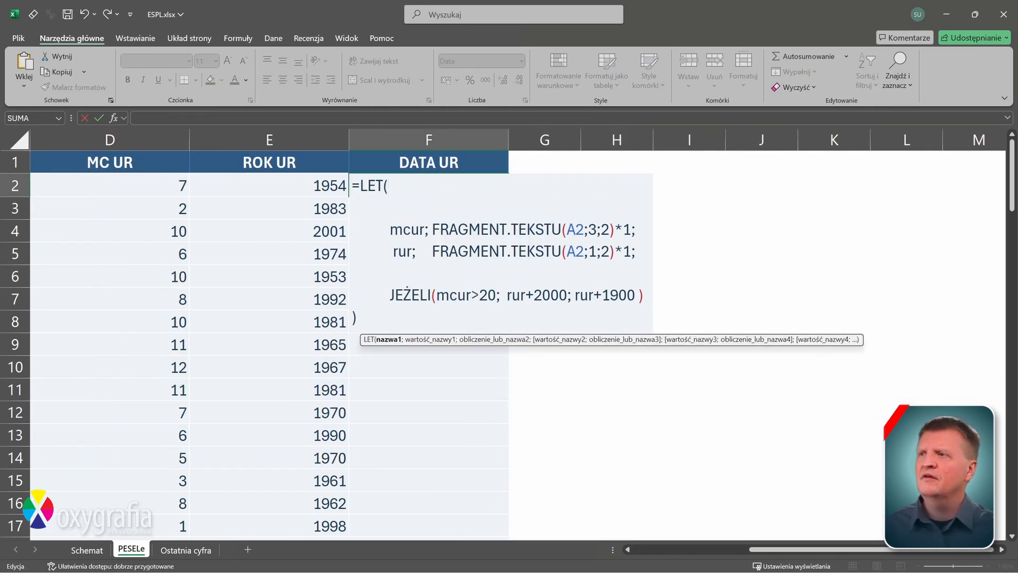
pyautogui.write('d')
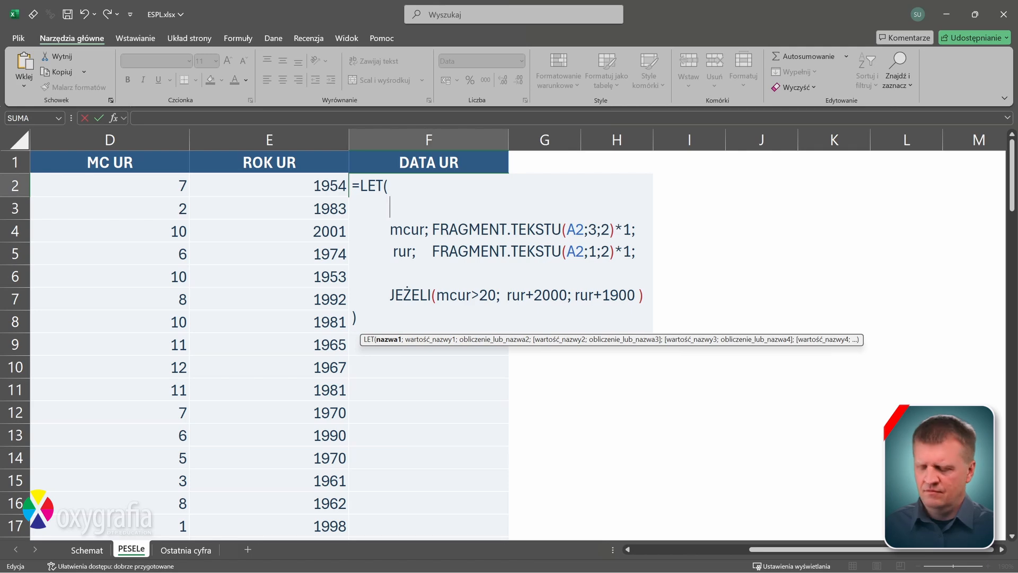
pyautogui.write('ur;')
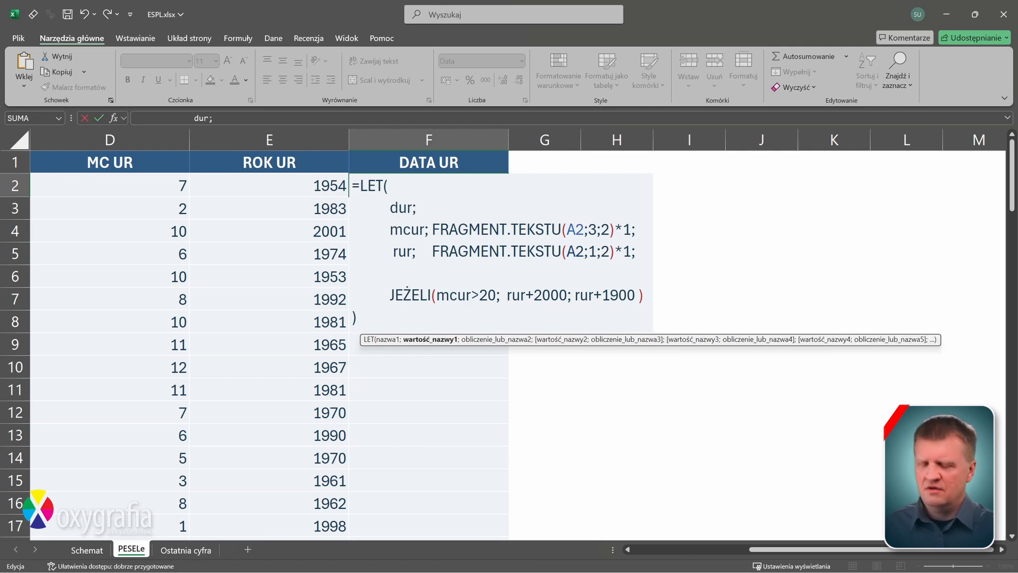
pyautogui.hotkey('ctrl', 'v')
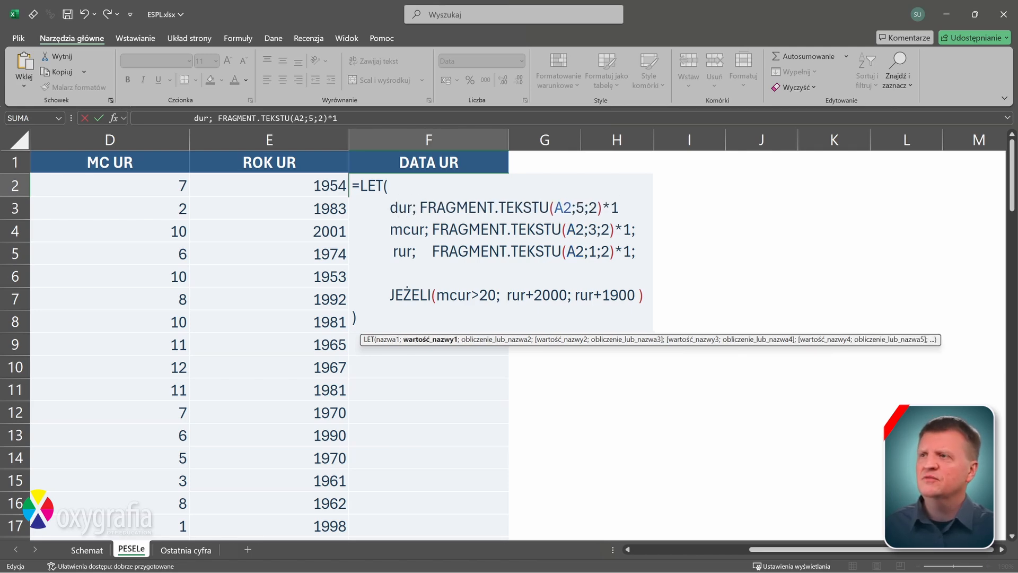
pyautogui.write(';')
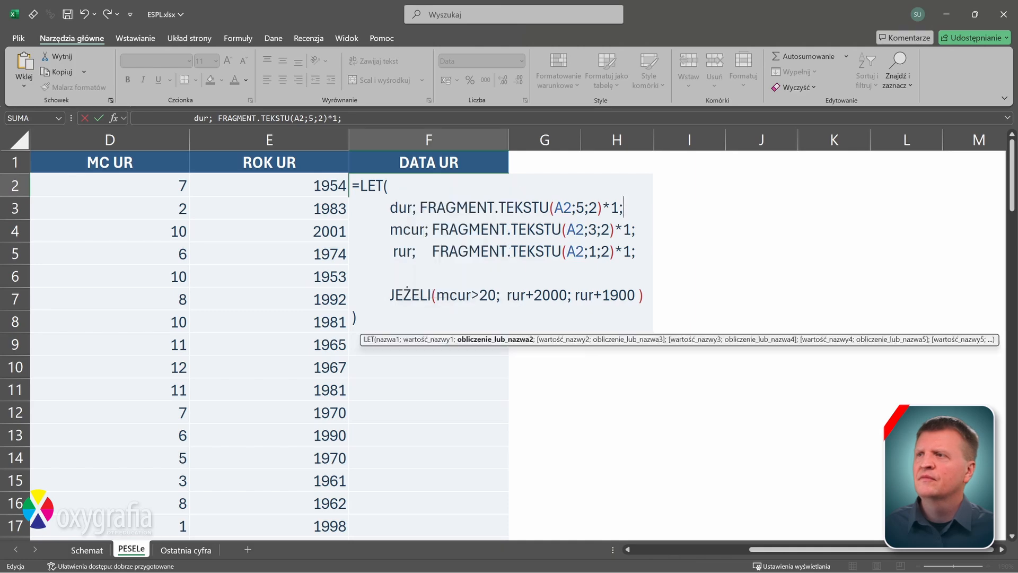
# - Align the dur expression with the mcur and rur expressions using spaces, and commit the F2 formula
pyautogui.click(419, 207)
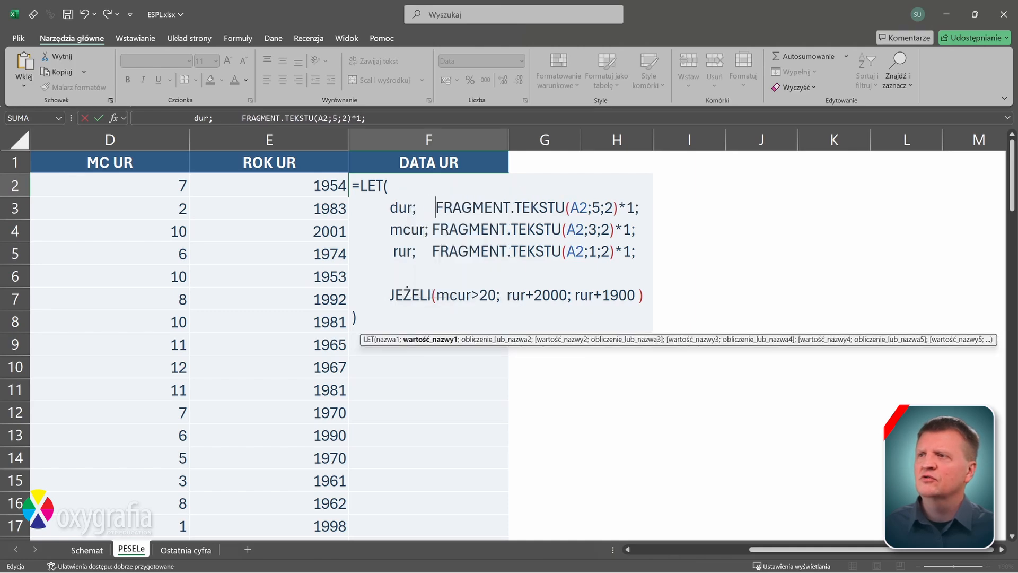
pyautogui.press('BackSpace')
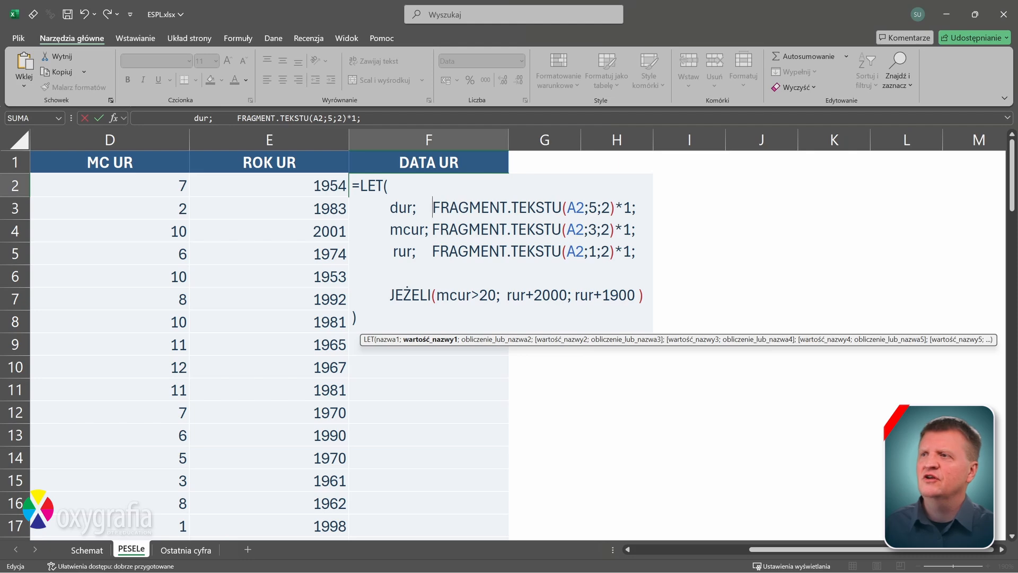
pyautogui.press('Return')
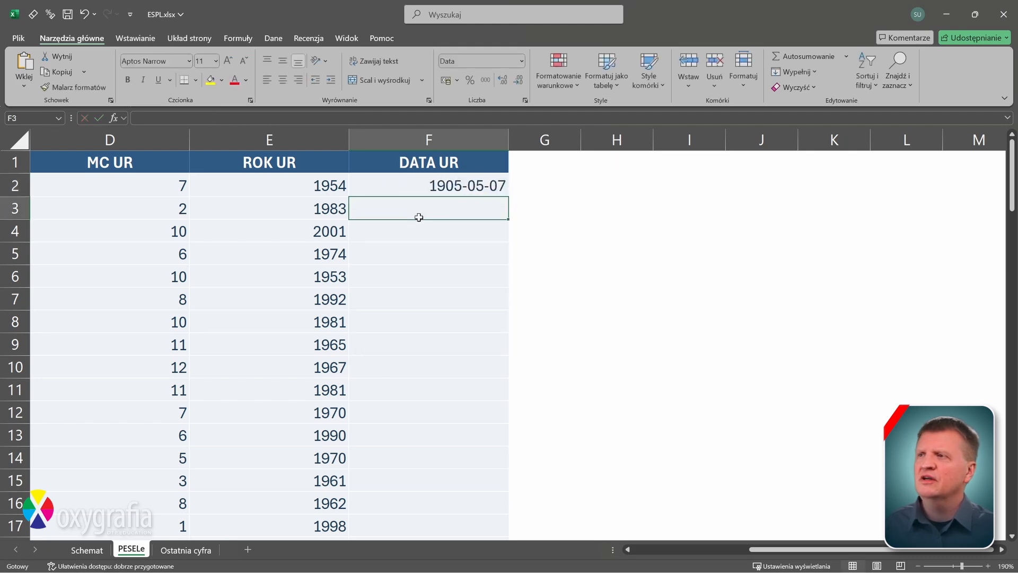
# - Copy JEŻELI(mcur>20; mcur-20; mcur ) from D2 onto its own line above the year JEŻELI in the F2 formula
pyautogui.hscroll(-1, 416, 218)
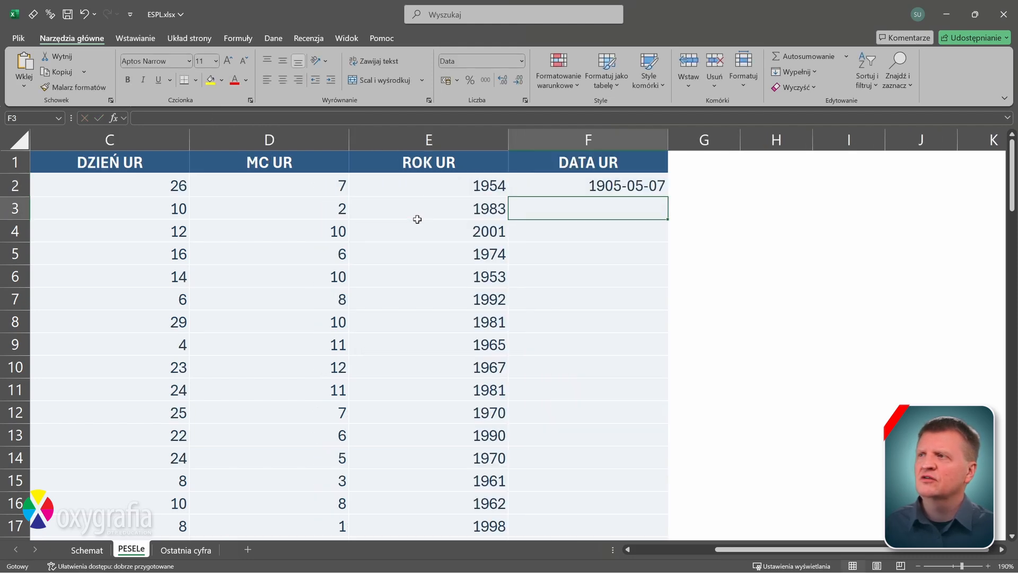
pyautogui.doubleClick(329, 184)
pyautogui.moveTo(230, 230); pyautogui.dragTo(451, 230)
pyautogui.hotkey('ctrl', 'c')
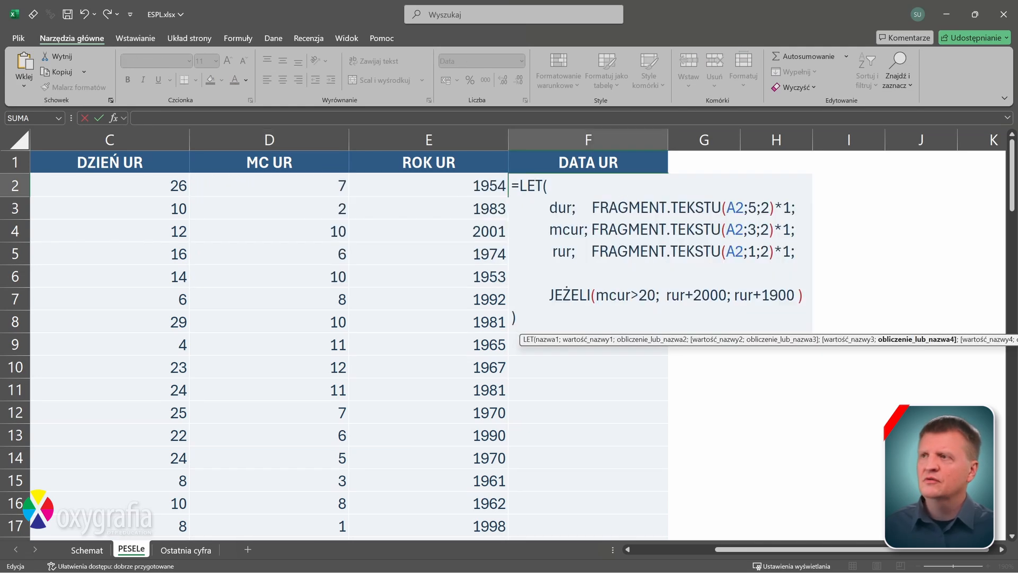
pyautogui.hotkey('alt', 'Return')
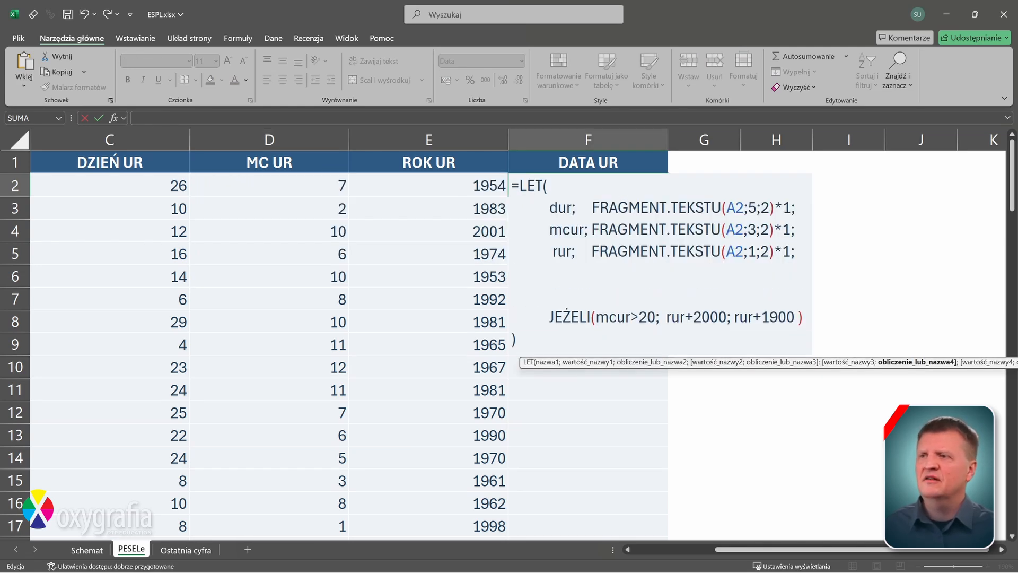
pyautogui.hotkey('ctrl', 'v')
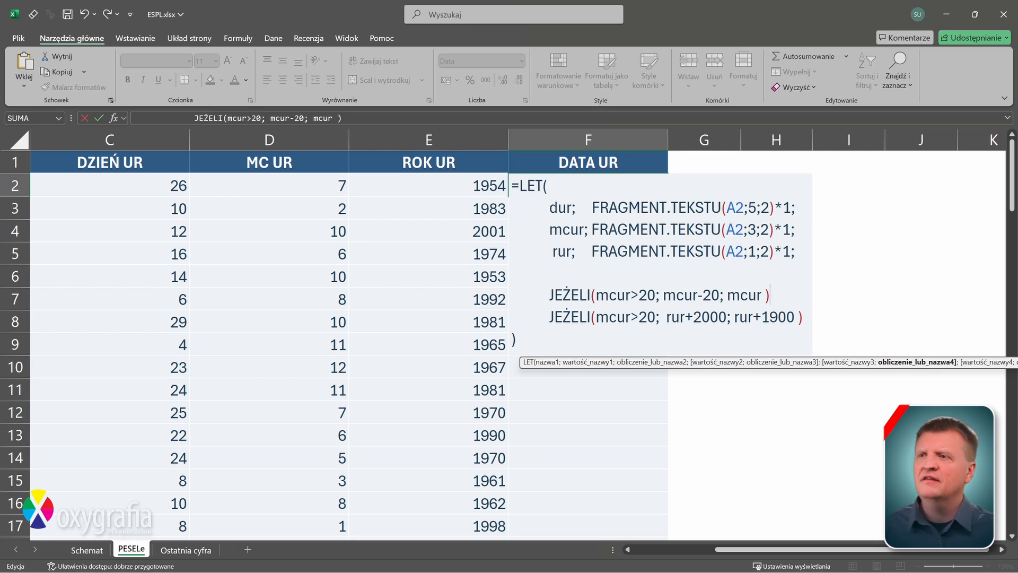
# - Name the month JEŻELI expression in the F2 formula mmm and end its line with a semicolon
pyautogui.press('Home')
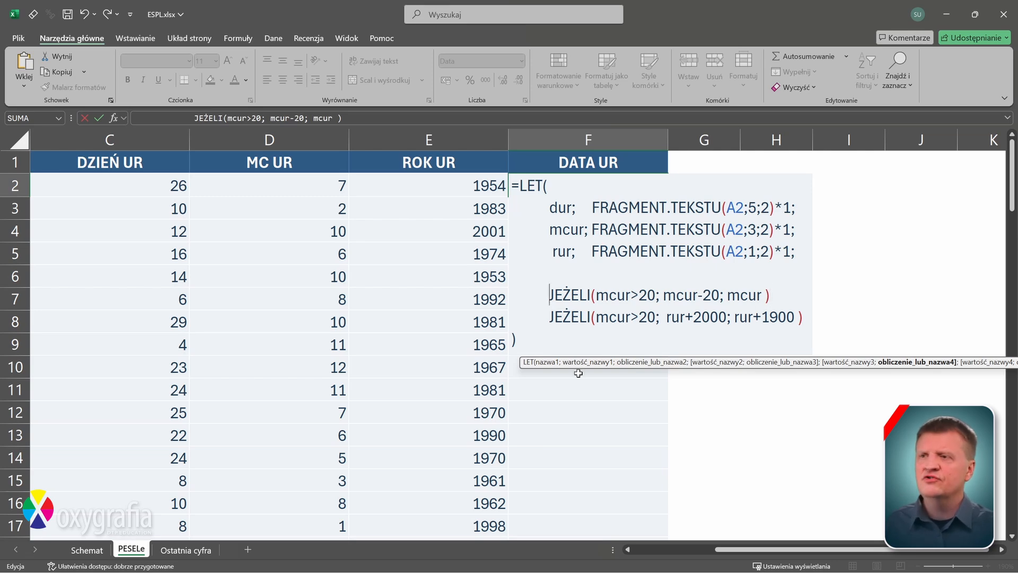
pyautogui.write('mmm')
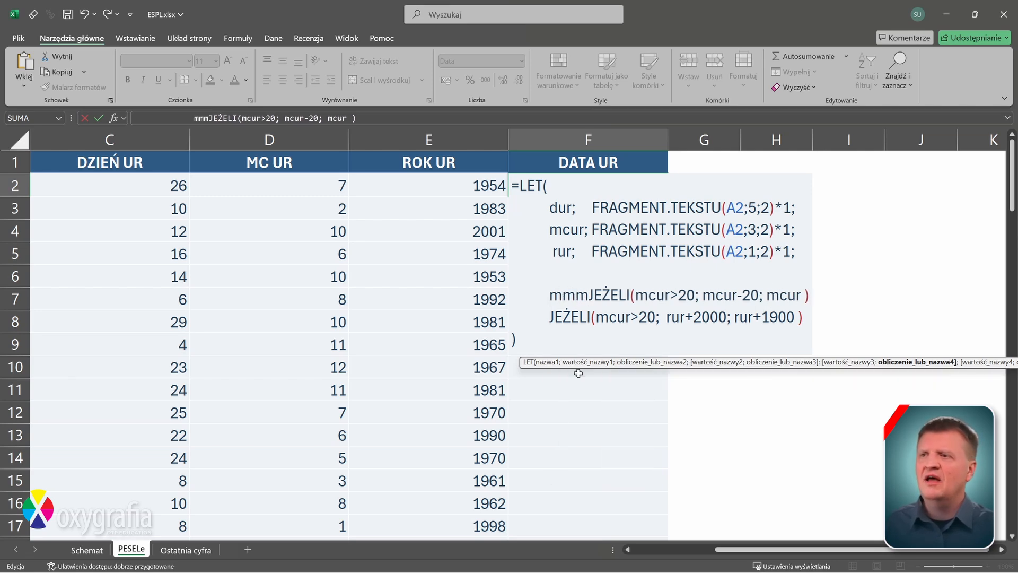
pyautogui.write(';')
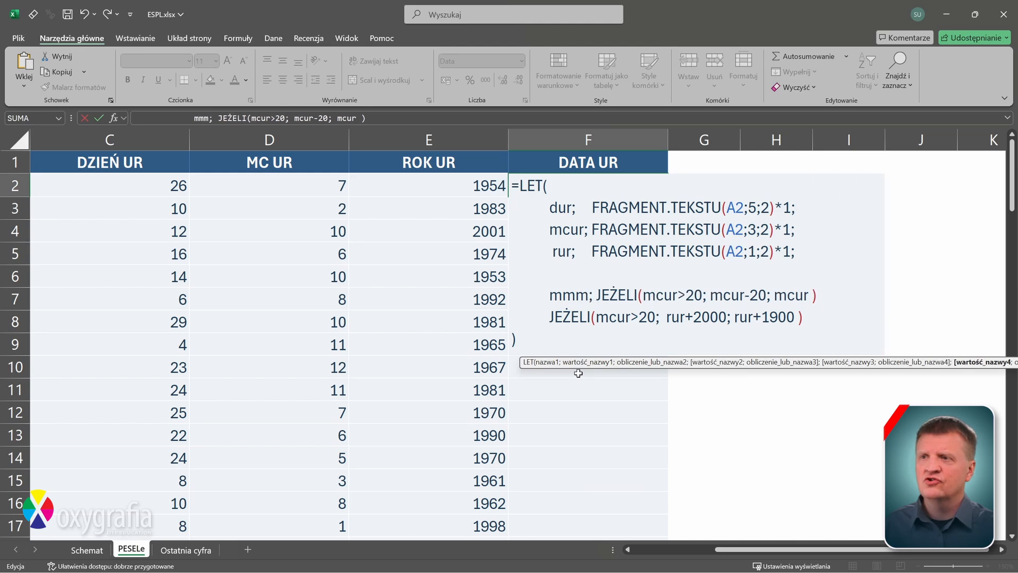
pyautogui.press('End')
pyautogui.write(';')
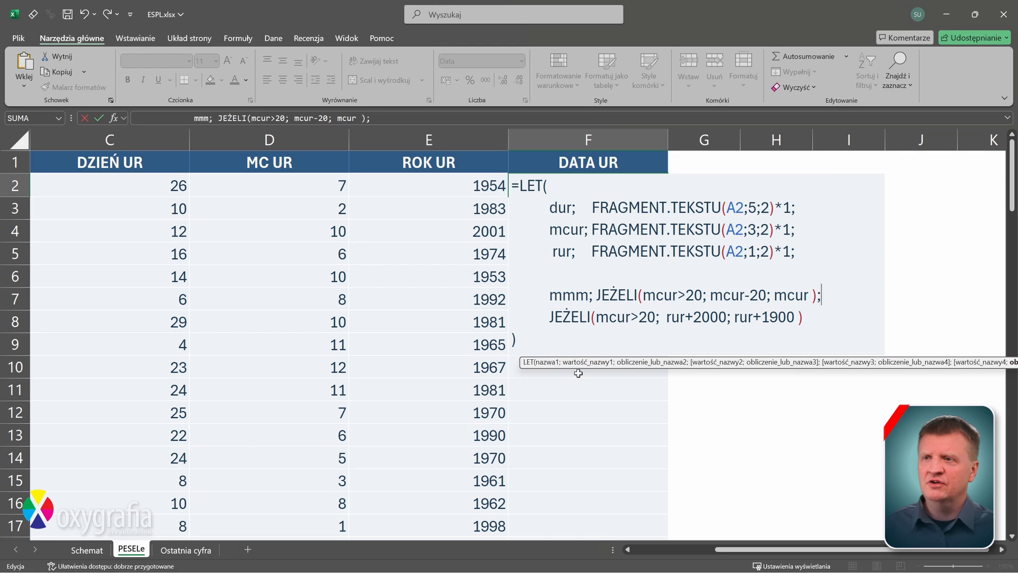
# - Name the year JEŻELI expression in the F2 formula rrr and end its line with a semicolon
pyautogui.click(550, 317)
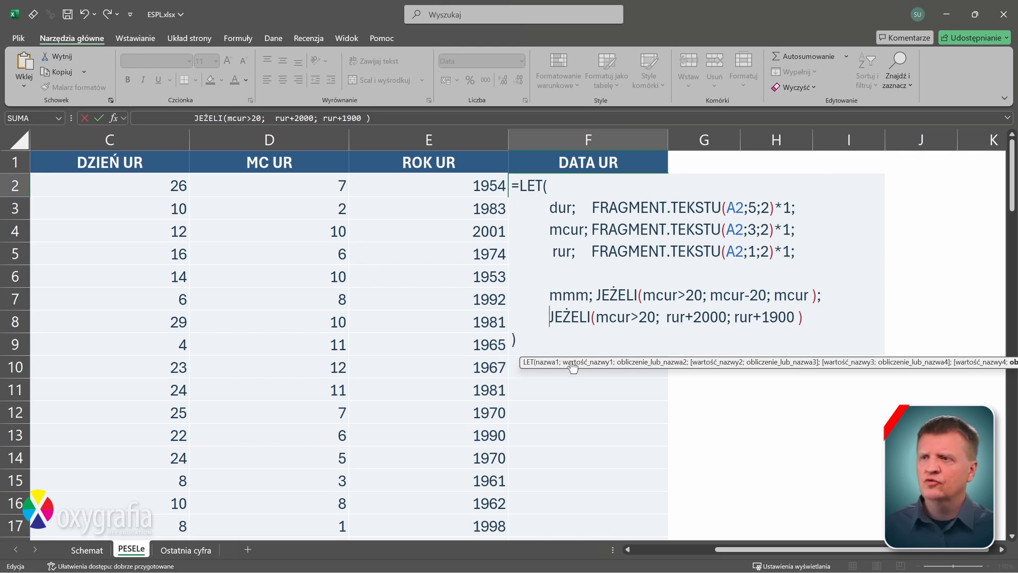
pyautogui.write('rrr')
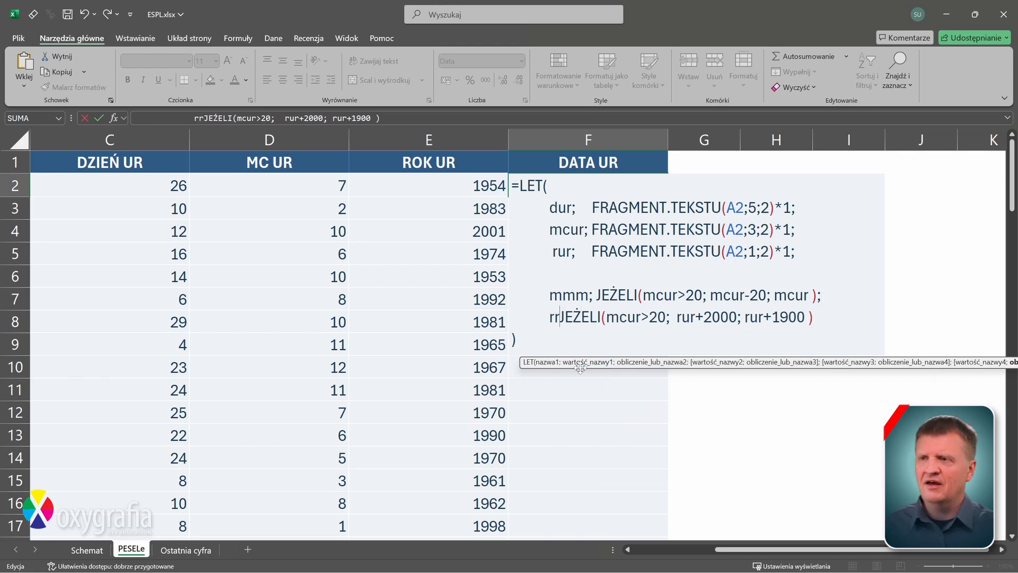
pyautogui.write('; ')
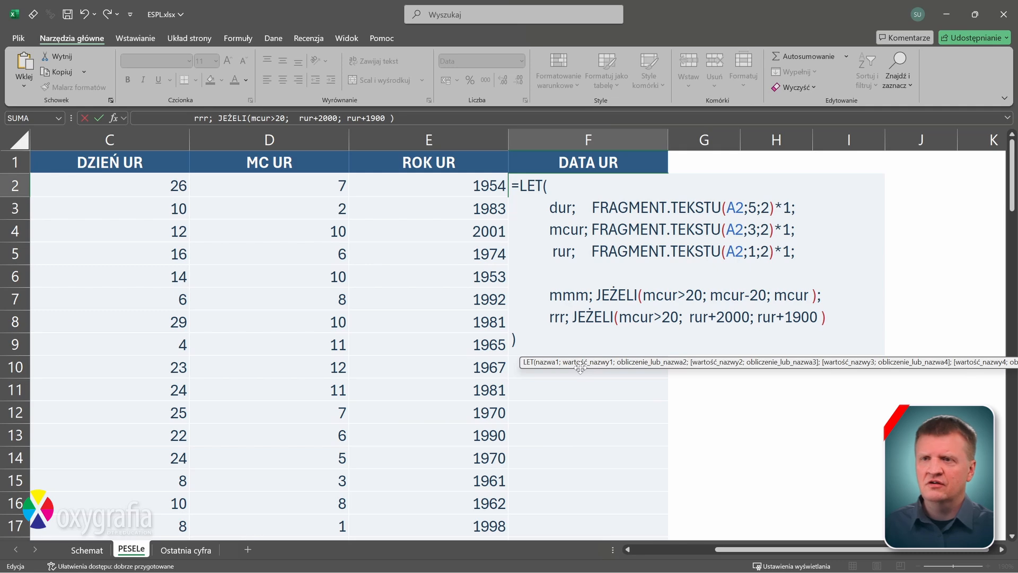
pyautogui.write(';')
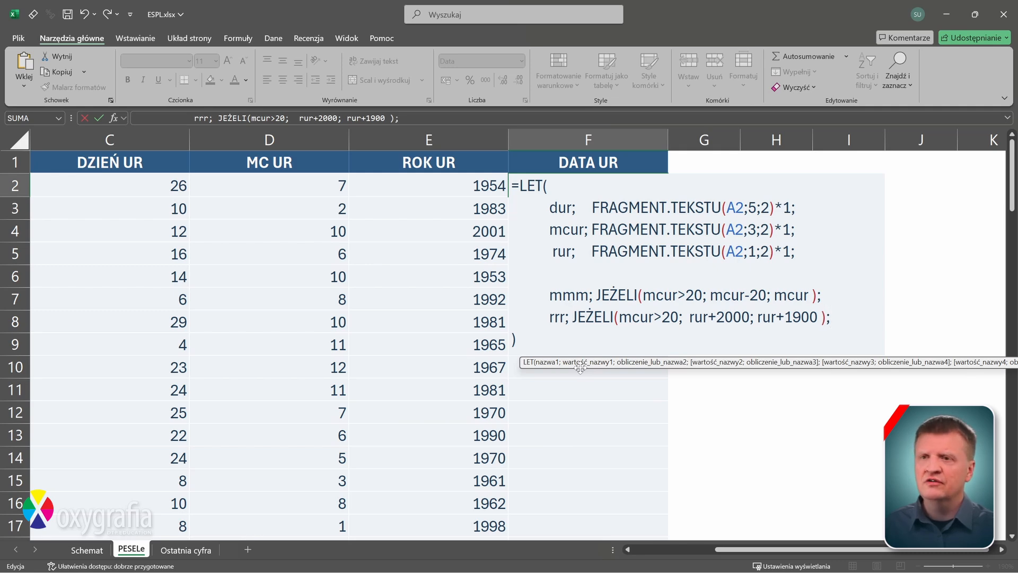
# - Add DATA(rrr; mmm; dur) as the final calculation of the LET formula, set off by a blank line, and commit F2
pyautogui.hotkey('alt', 'Return')
pyautogui.hotkey('alt', 'Return')
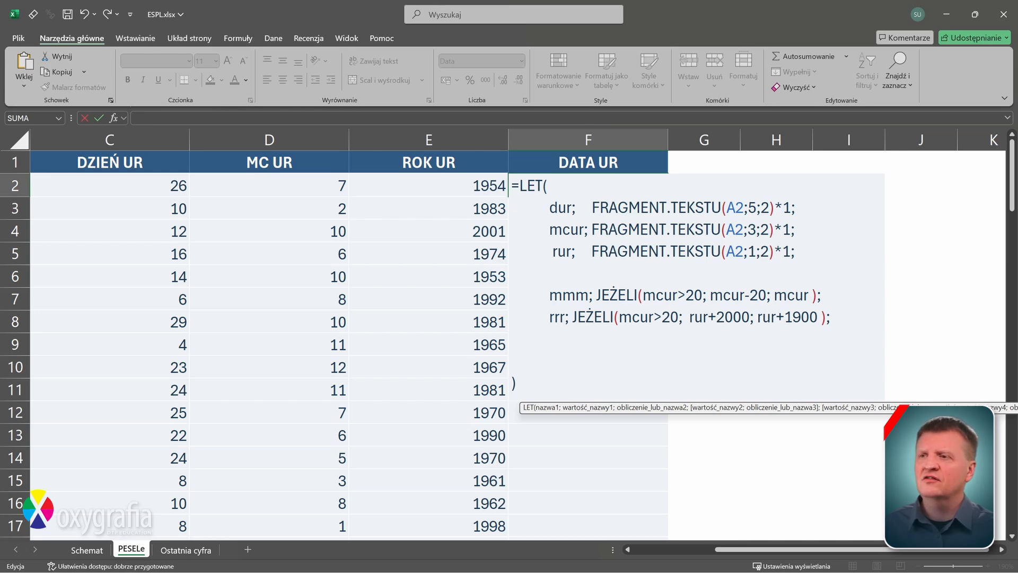
pyautogui.write('DATA(')
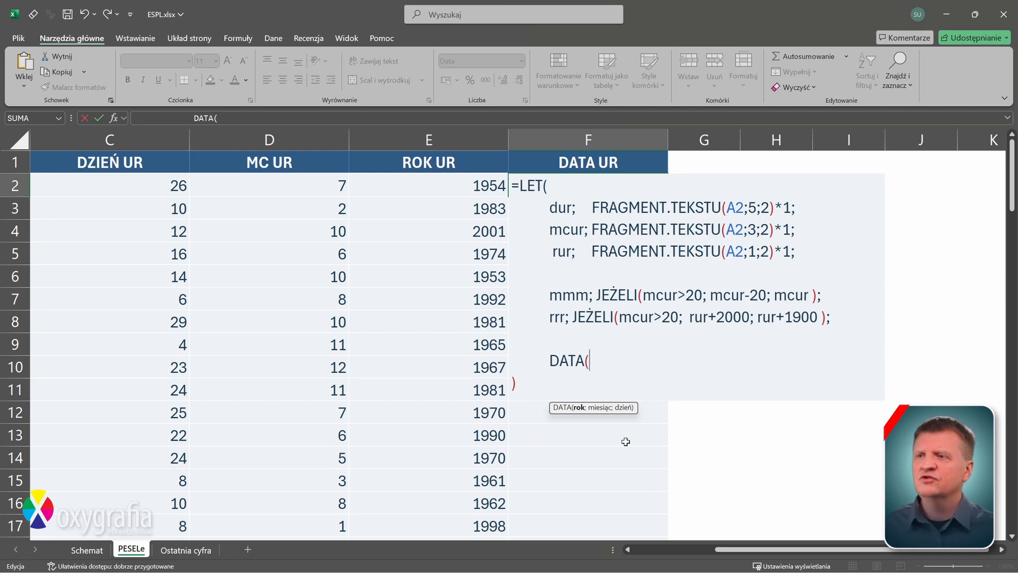
pyautogui.write('rrr')
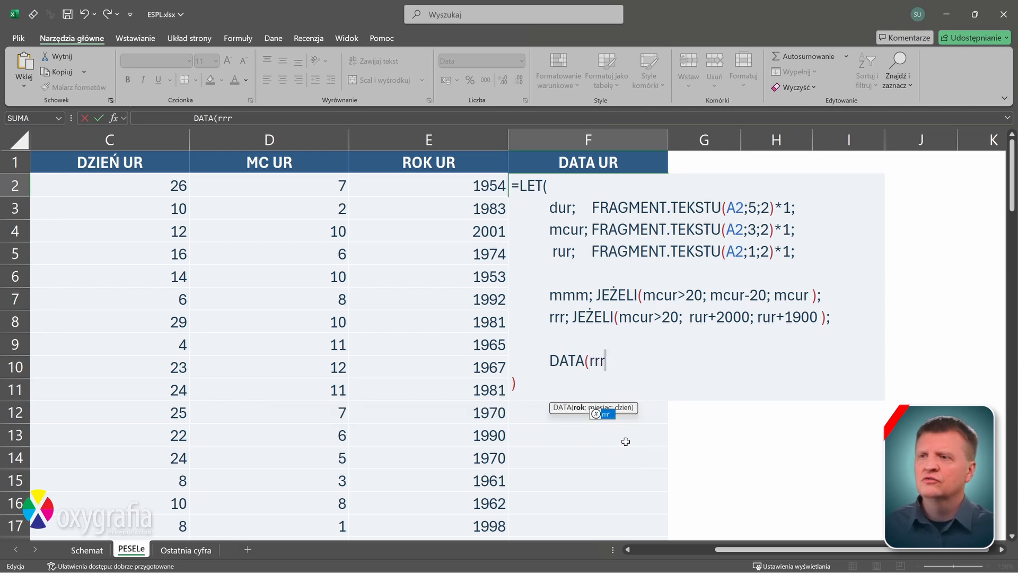
pyautogui.write('; ')
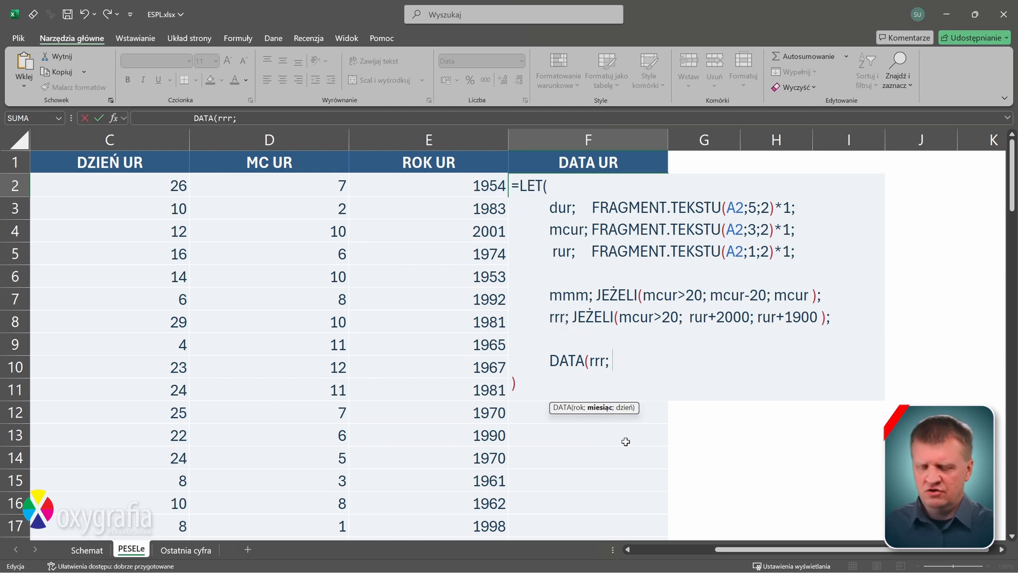
pyautogui.write('mmm;')
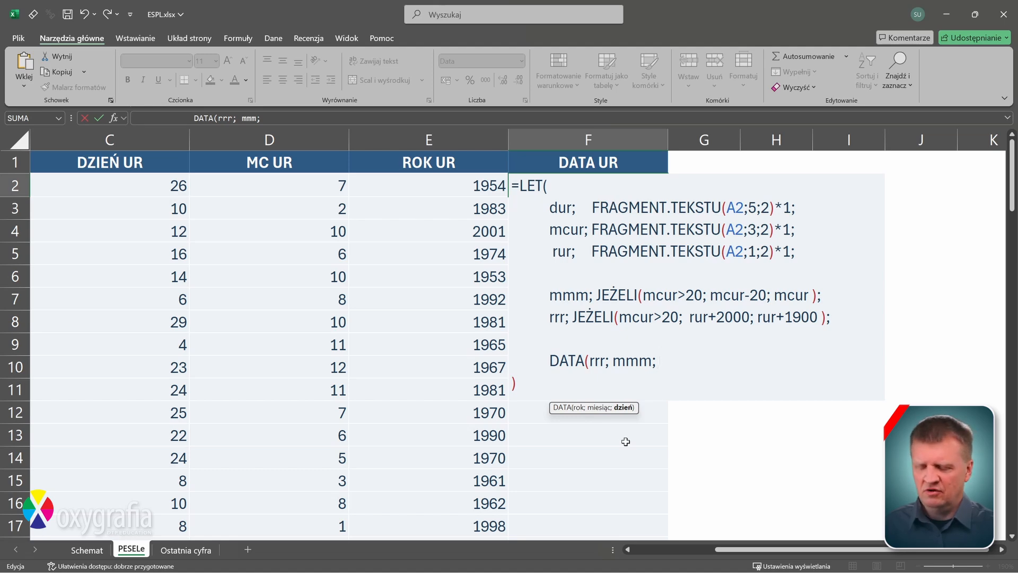
pyautogui.write('dur')
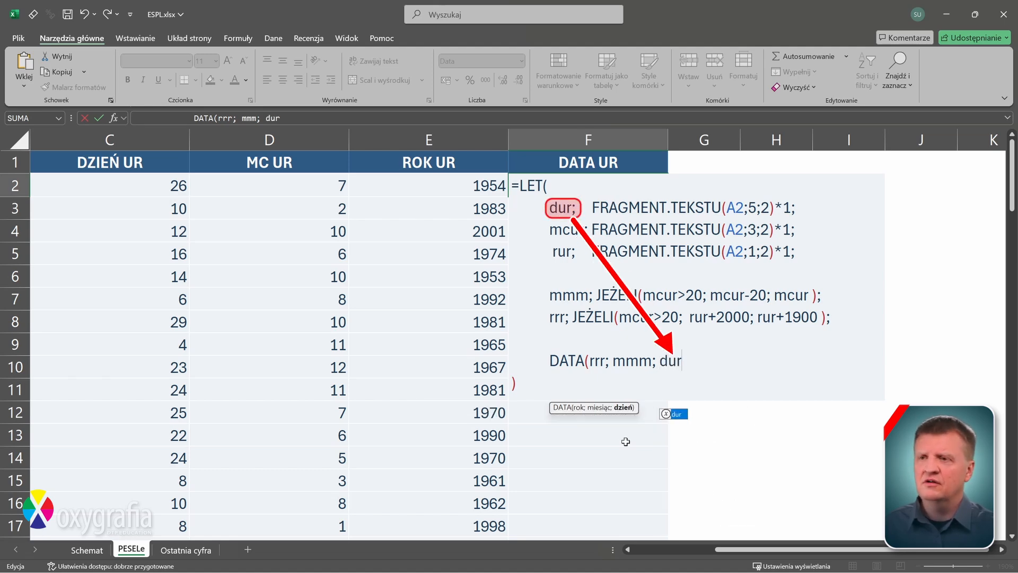
pyautogui.write(')')
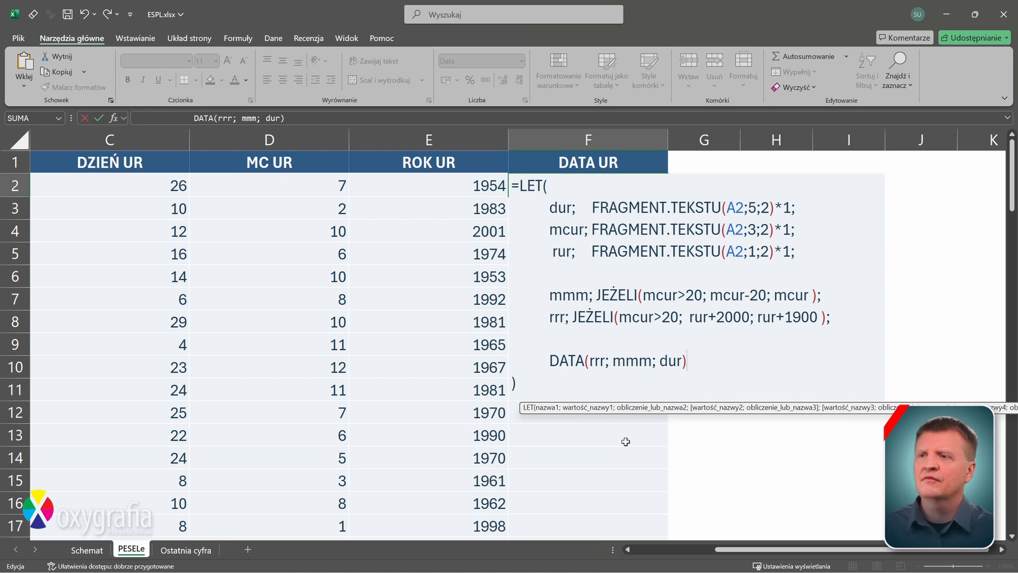
pyautogui.press('Return')
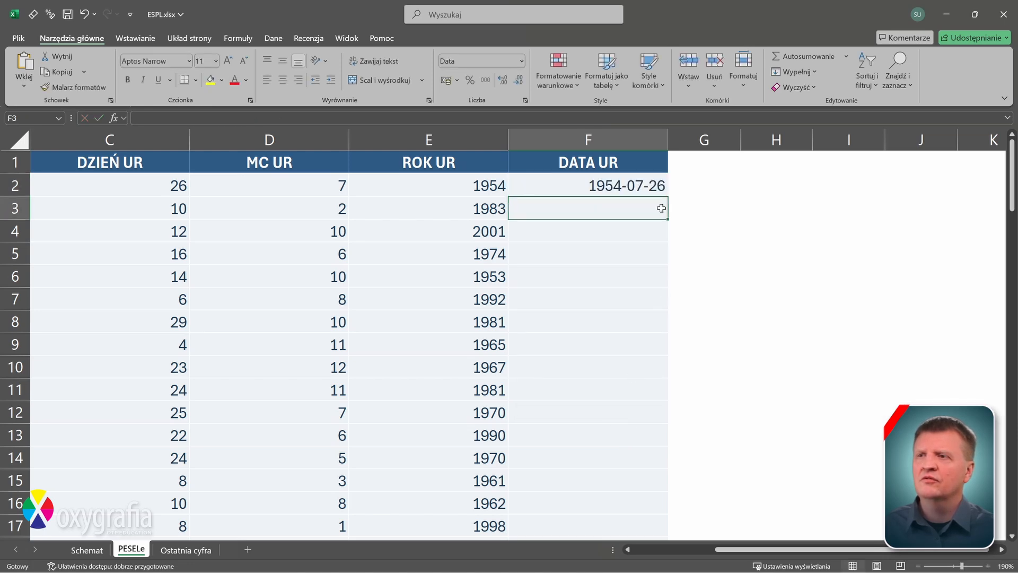
# - Fill the F2 birth date formula down the DATA UR column
pyautogui.click(660, 187)
pyautogui.doubleClick(668, 198)
pyautogui.hscroll(-2, 772, 388)
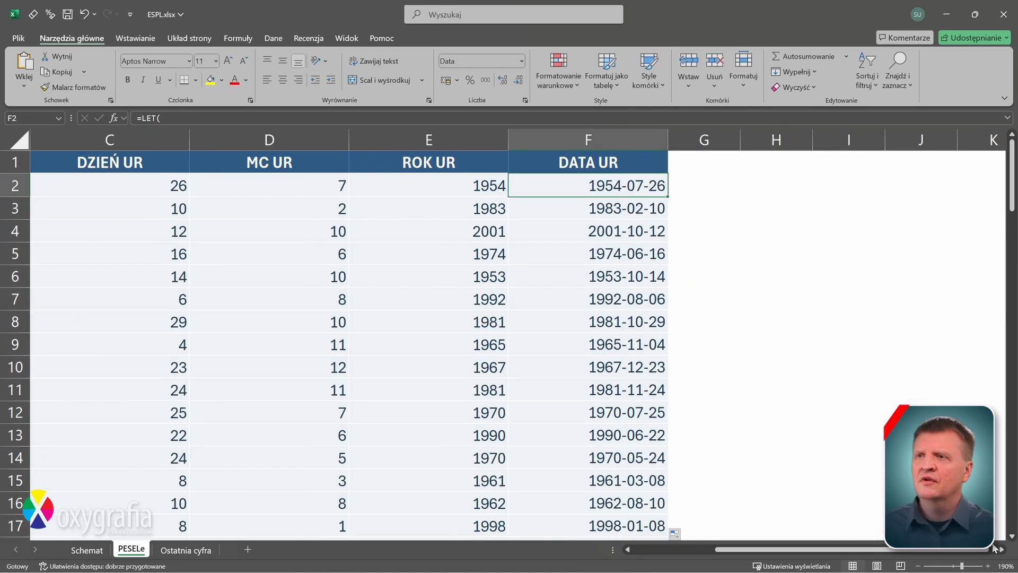
# - Add a first variable named kom with the value A2 to the F2 LET formula, followed by a blank line
pyautogui.doubleClick(655, 192)
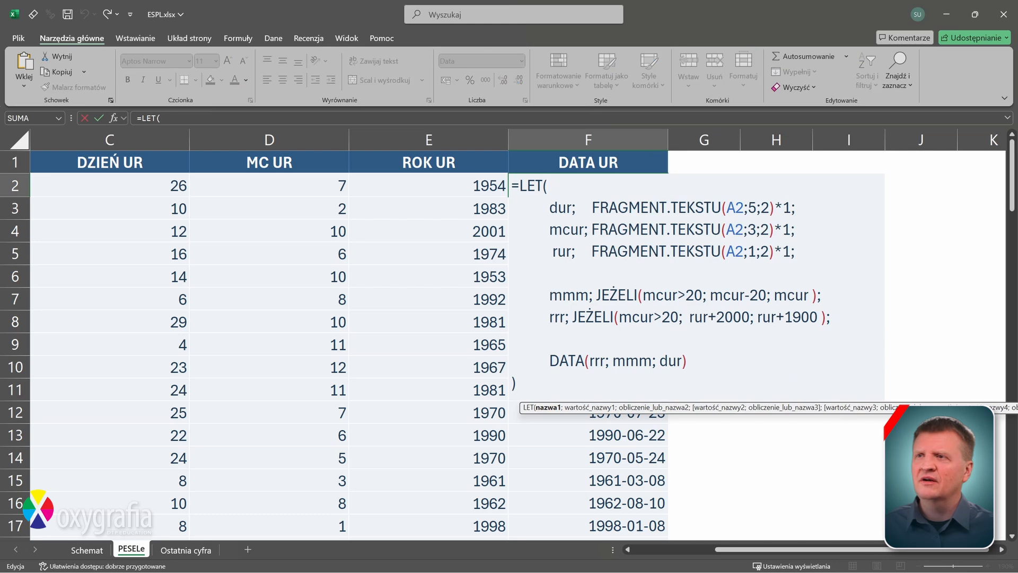
pyautogui.hotkey('alt', 'Return')
pyautogui.hotkey('alt', 'Return')
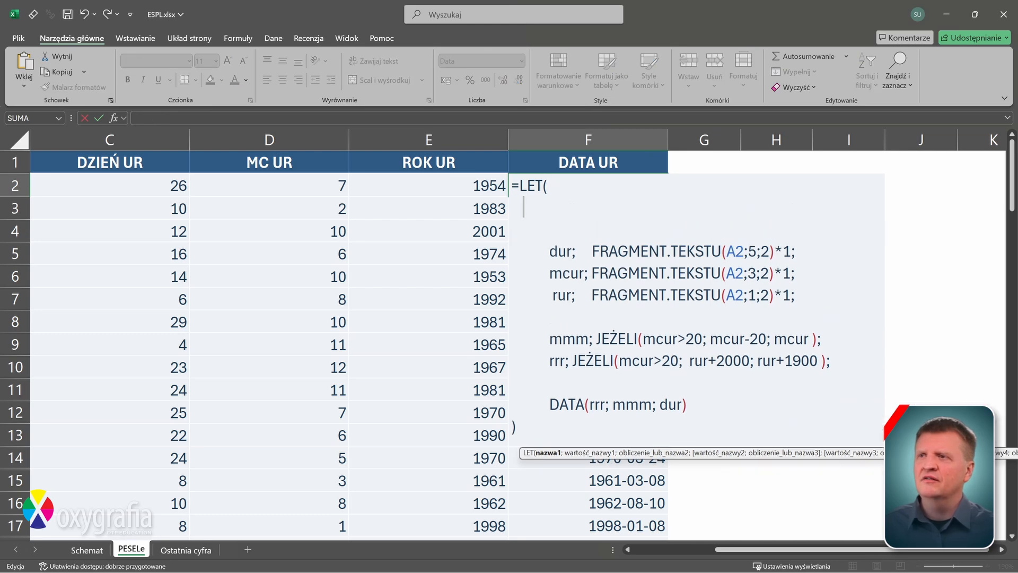
pyautogui.write('k')
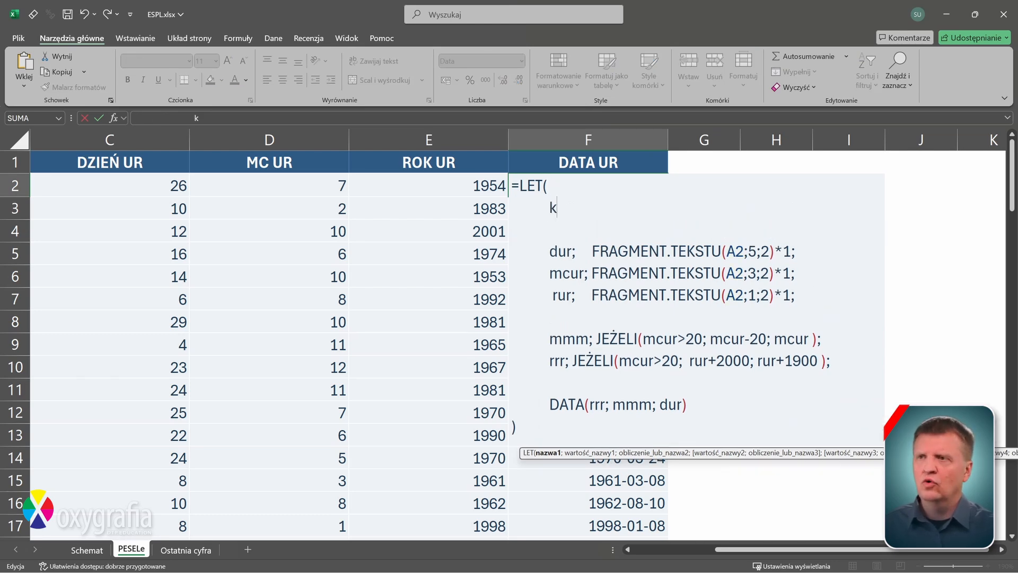
pyautogui.write('om; ')
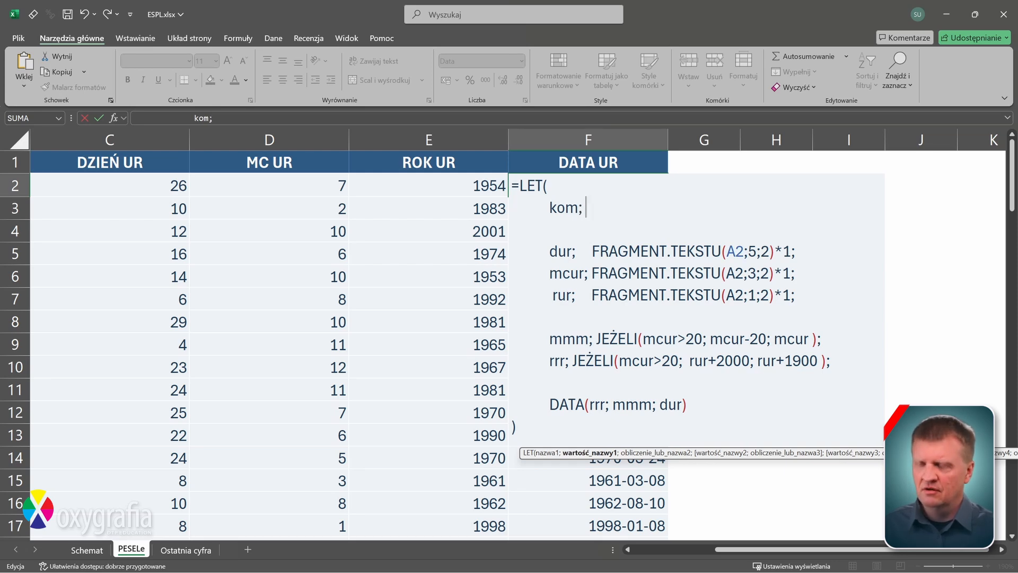
pyautogui.write('A2;')
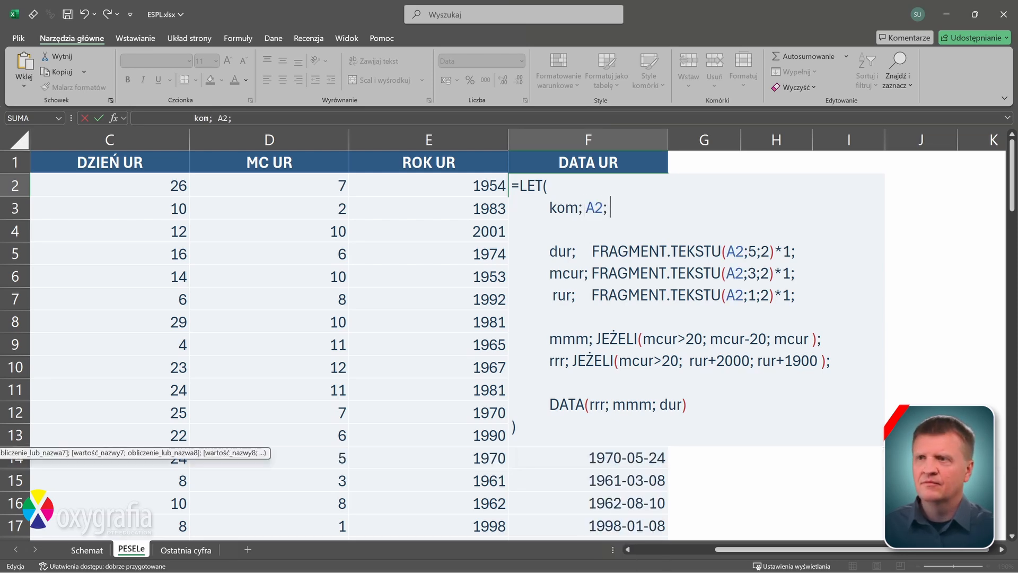
# - Replace A2 with kom in the three FRAGMENT.TEKSTU calls for dur, mcur and rur, and commit the F2 formula
pyautogui.moveTo(550, 208); pyautogui.dragTo(579, 208)
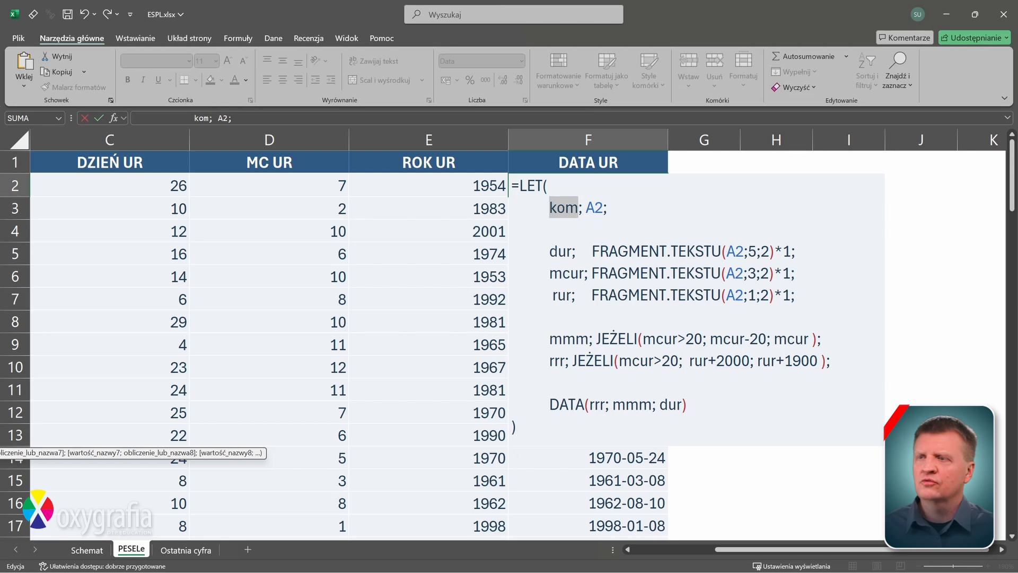
pyautogui.moveTo(727, 251); pyautogui.dragTo(744, 295)
pyautogui.write('kom')
pyautogui.write('kom')
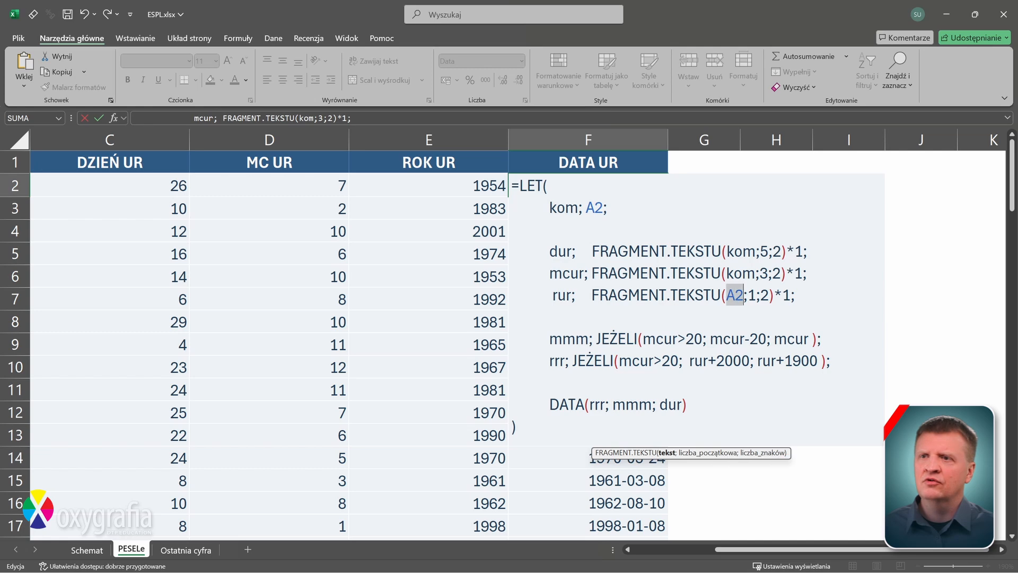
pyautogui.write('kom')
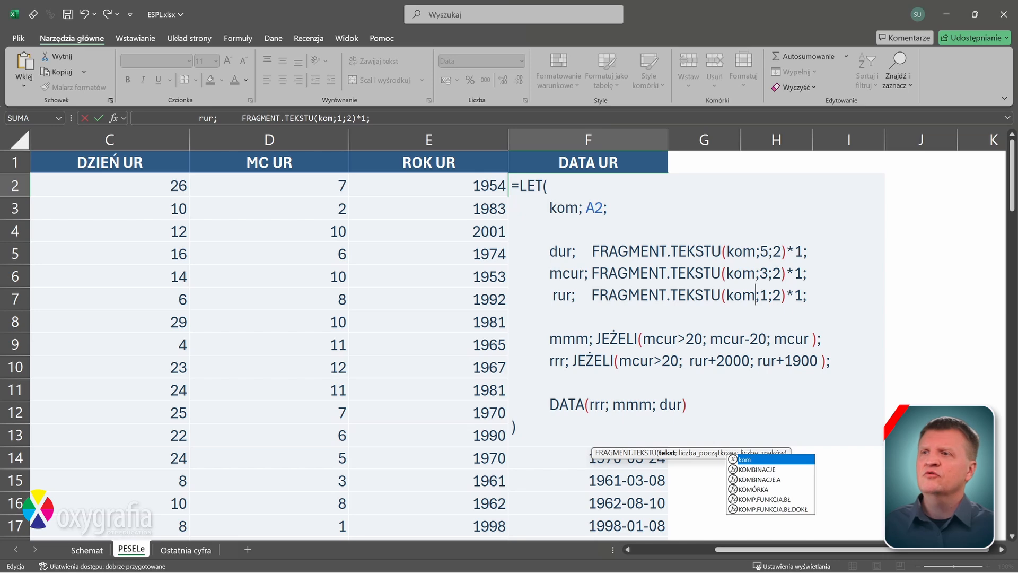
pyautogui.doubleClick(594, 207)
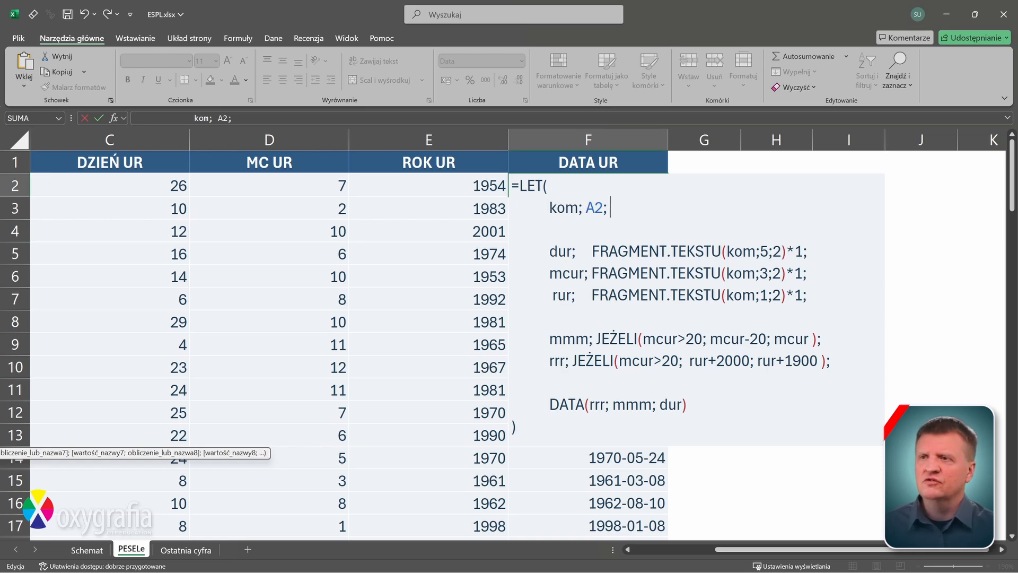
pyautogui.press('Return')
# - Fill the revised F2 formula with the kom variable down the DATA UR column and deselect the range
pyautogui.click(644, 184)
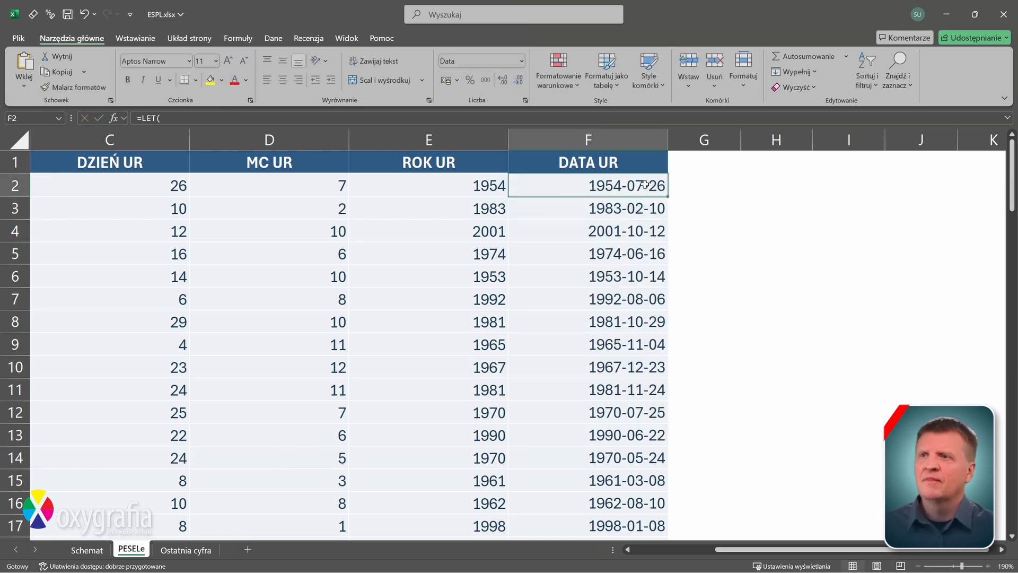
pyautogui.doubleClick(667, 197)
pyautogui.click(749, 206)
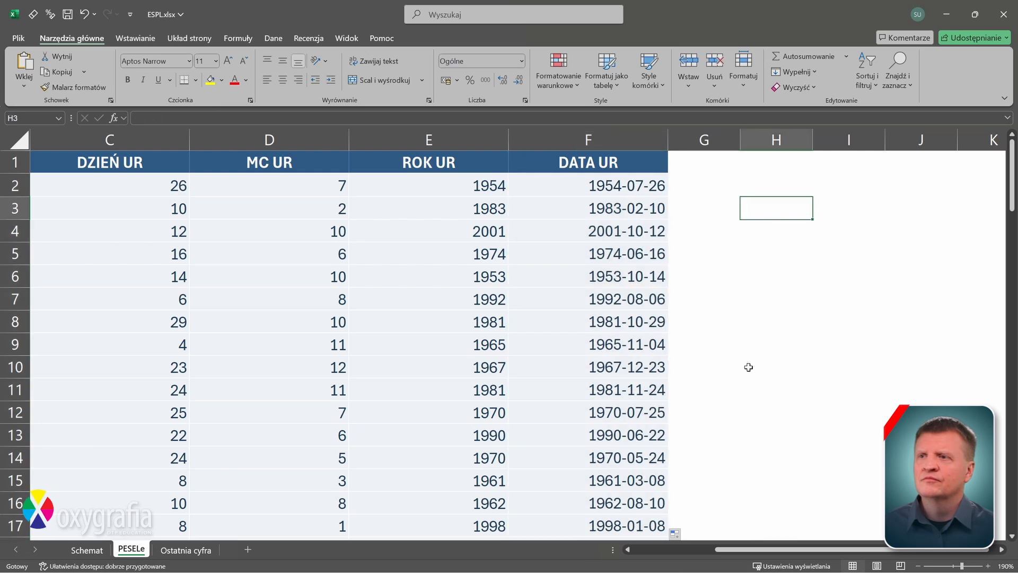